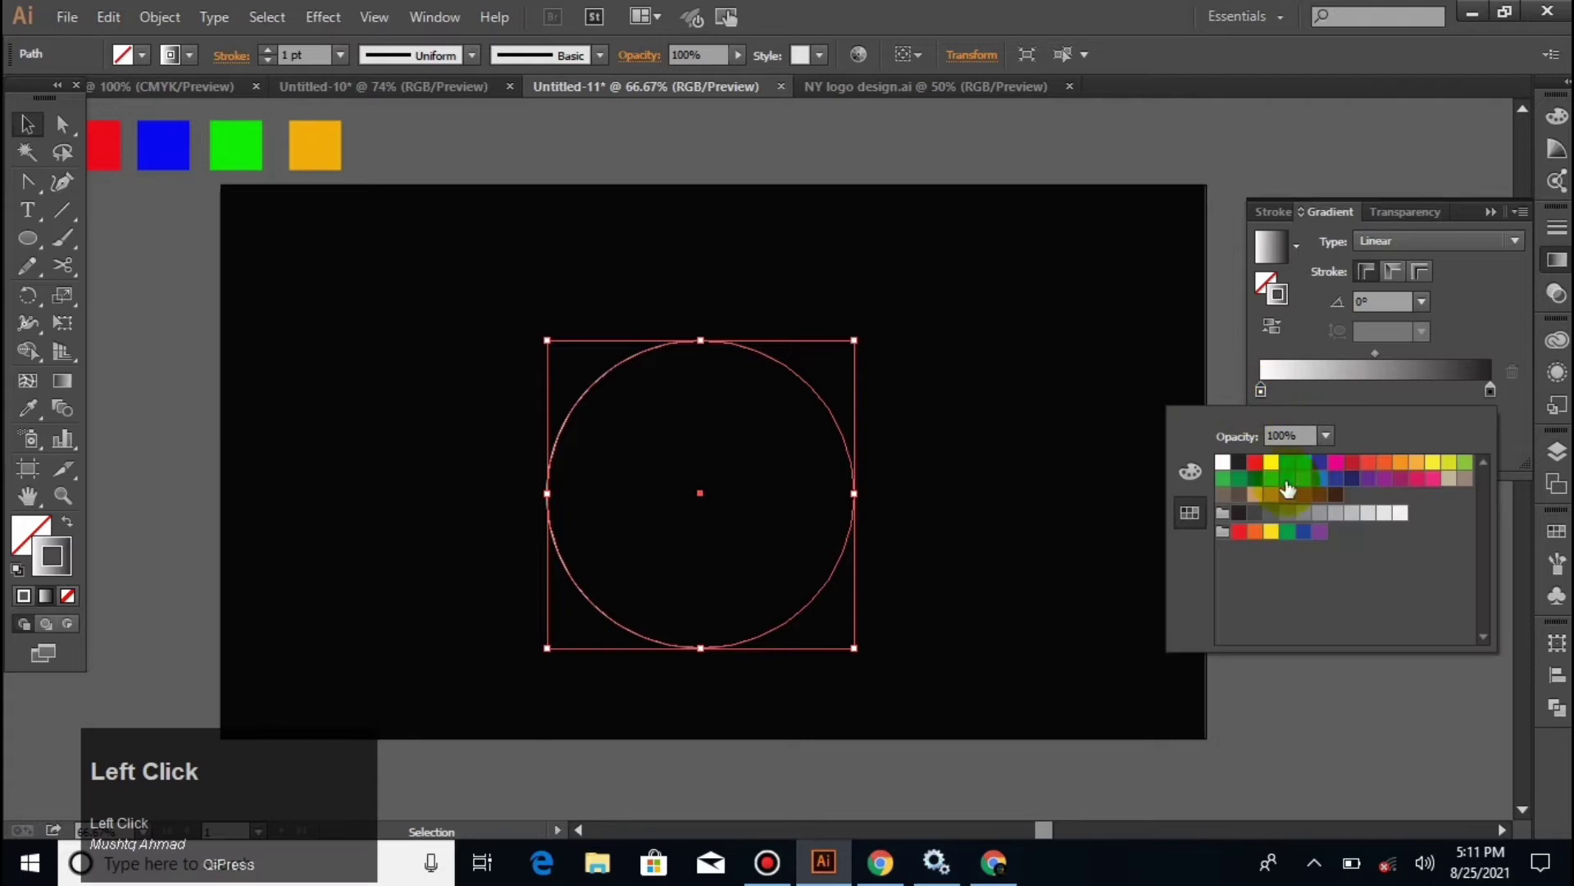
# Step: Set both end stops of the circle's linear stroke gradient to the same light gray swatch
pyautogui.click(1368, 518)
pyautogui.click(1491, 391)
pyautogui.doubleClick(1491, 390)
pyautogui.click(1368, 516)
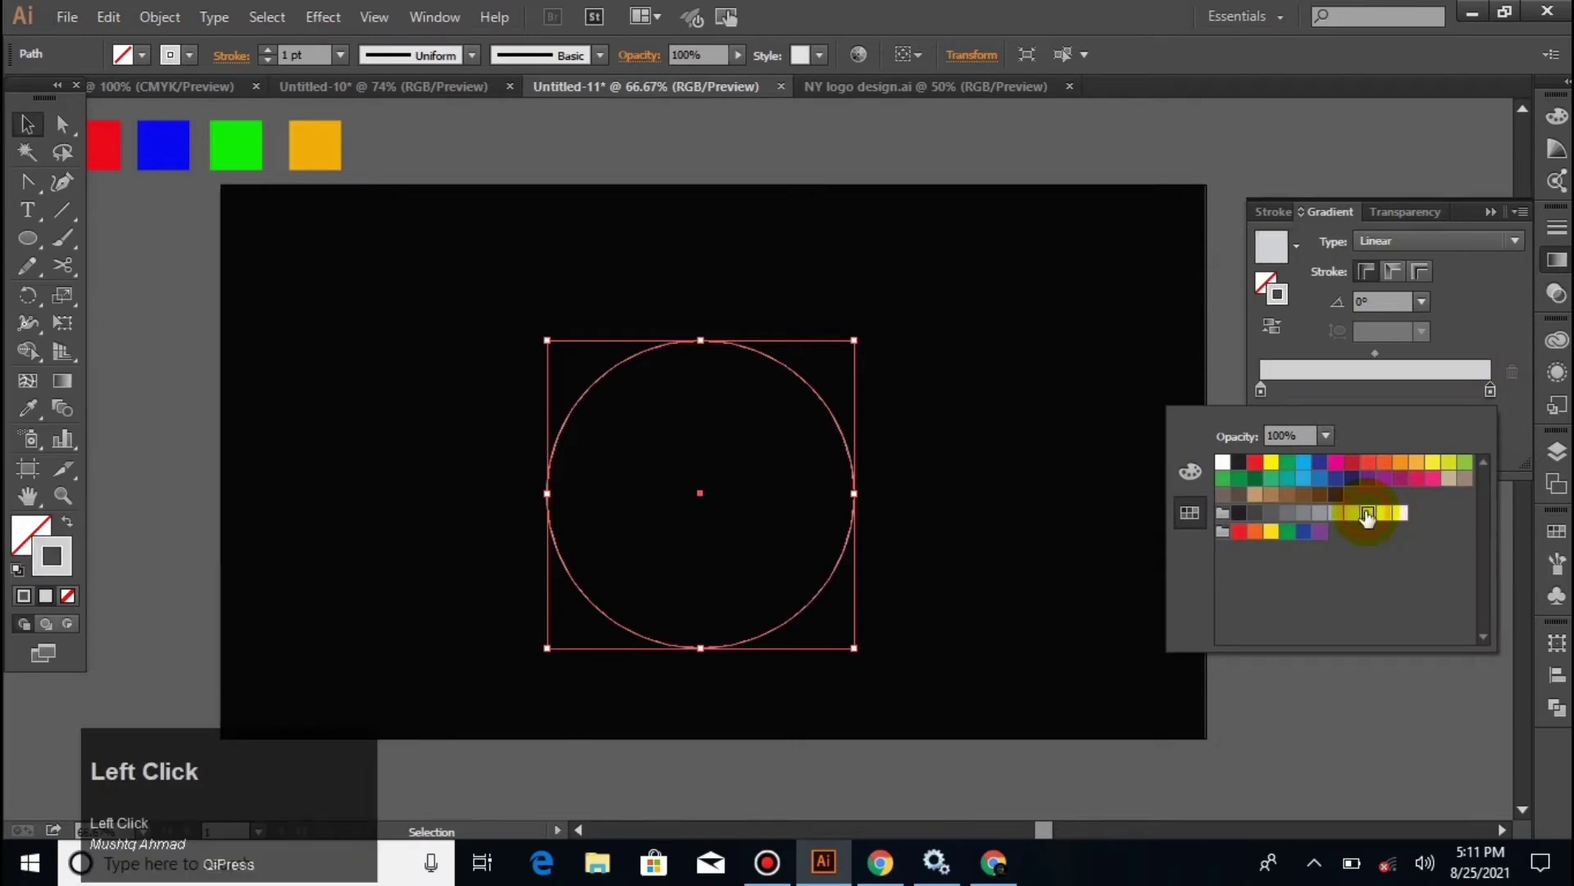
# Step: Add a dark gray stop to the circle's stroke gradient and set its location to 80%
pyautogui.click(1441, 390)
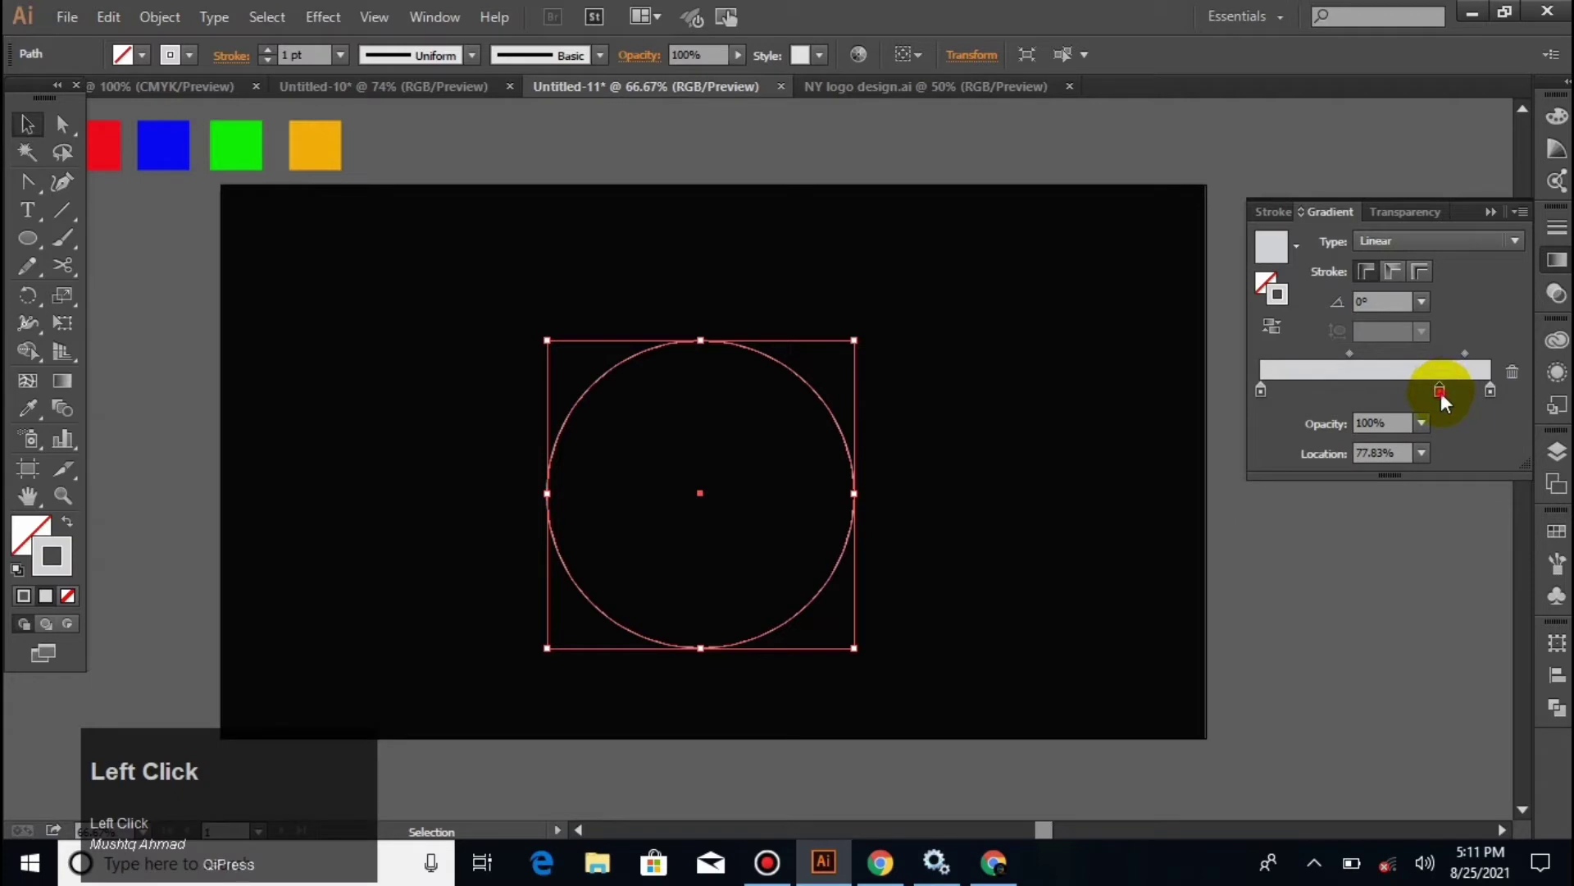
pyautogui.doubleClick(1441, 392)
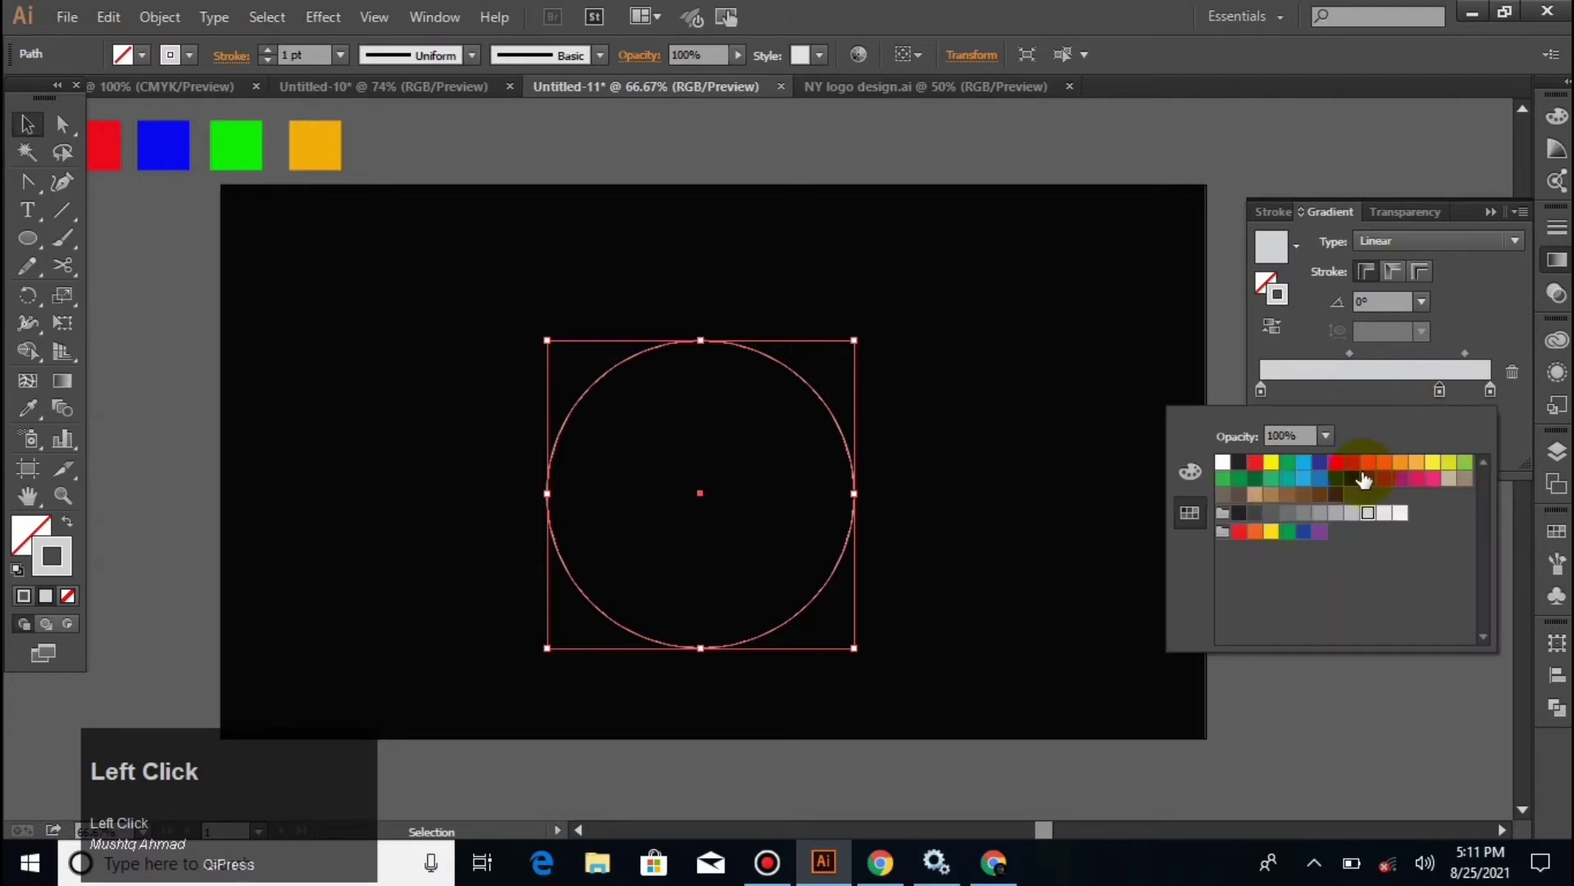
pyautogui.click(1289, 515)
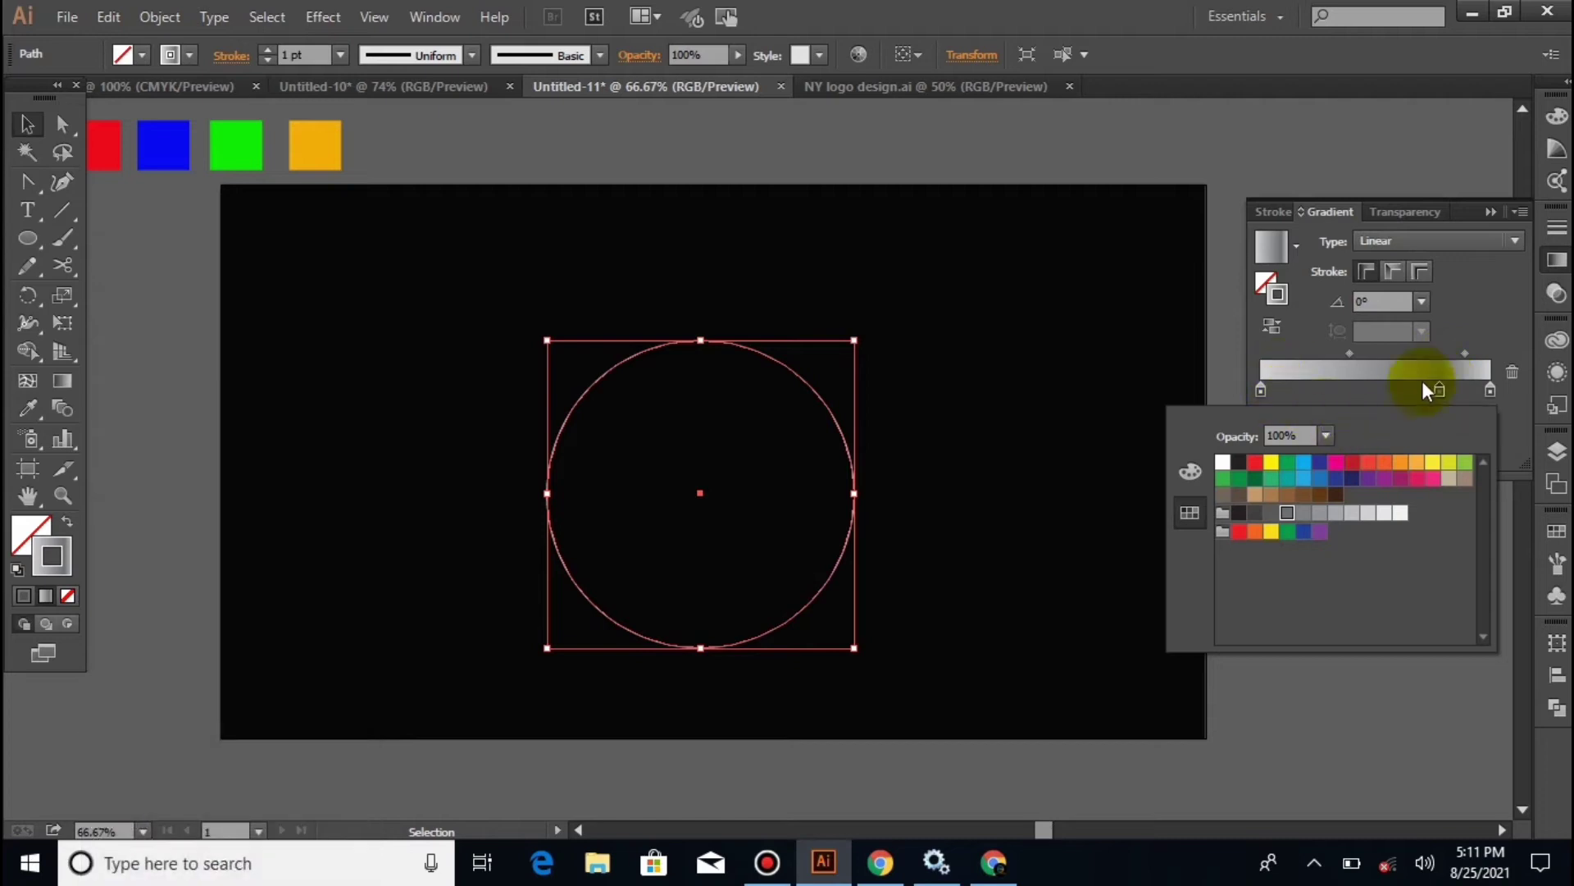
pyautogui.click(1441, 391)
pyautogui.click(1422, 453)
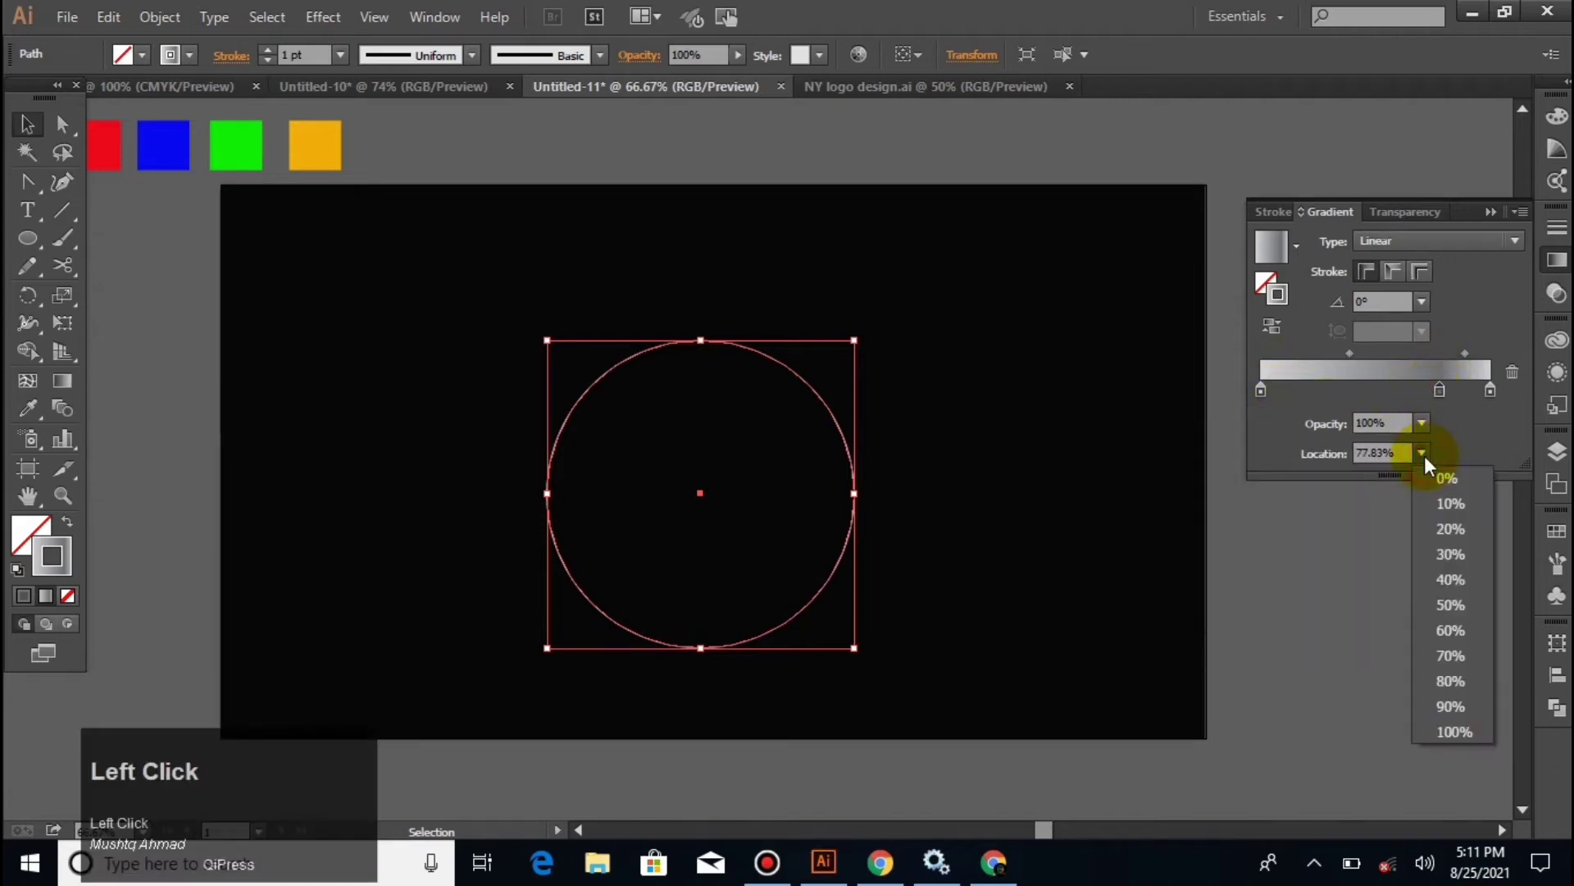
pyautogui.click(1451, 682)
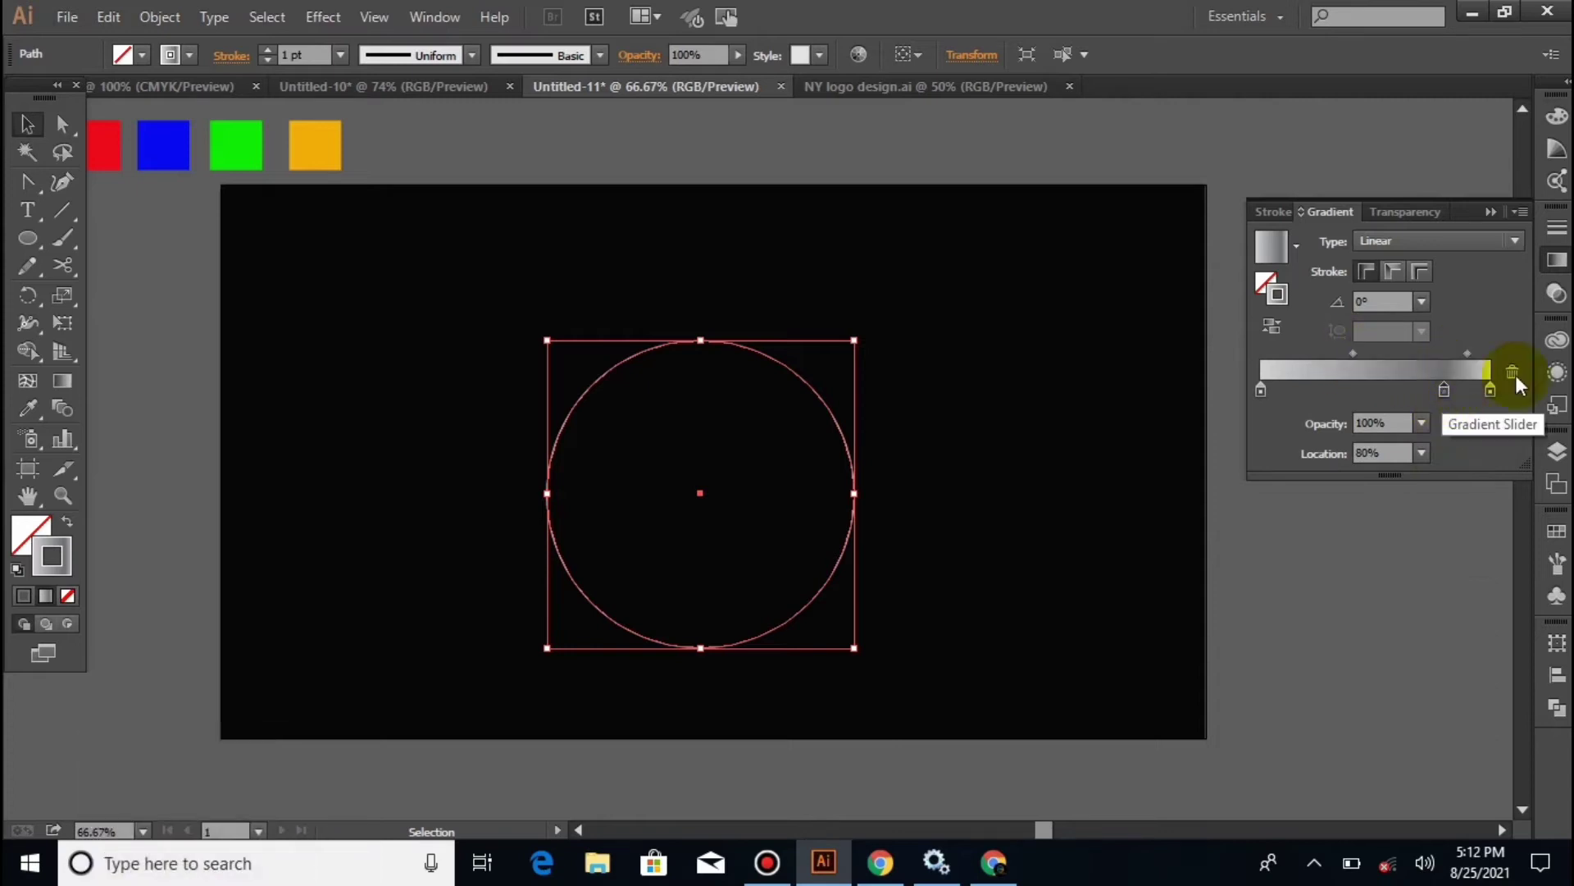
# Step: Set the gradient midpoint after the dark gray stop to 80% and the midpoint before it to 20%
pyautogui.click(1467, 354)
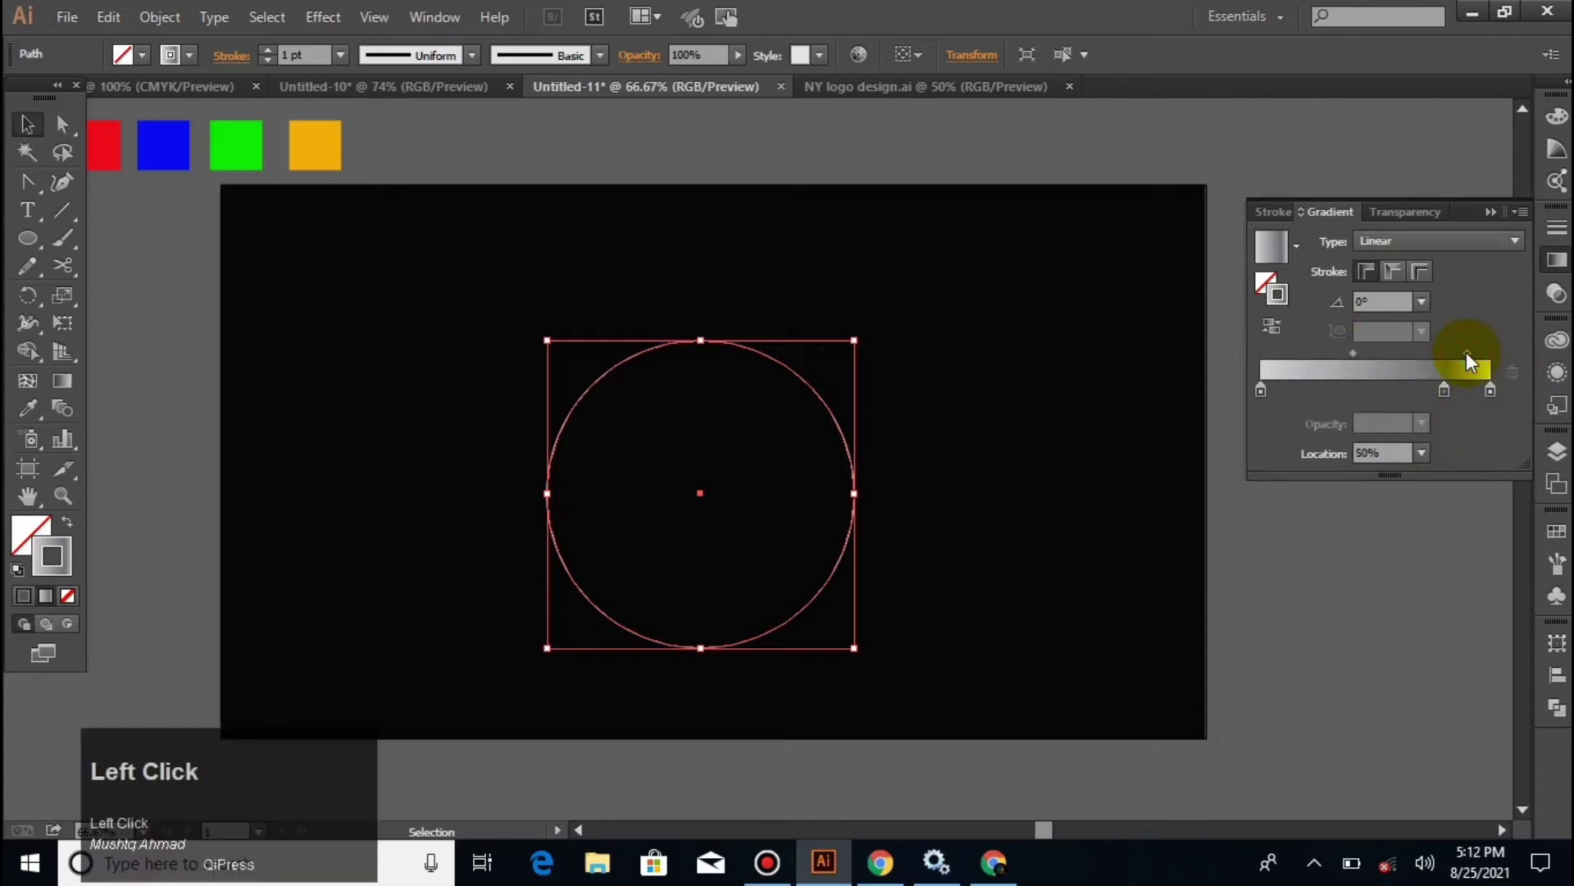
pyautogui.click(1420, 454)
pyautogui.click(1450, 681)
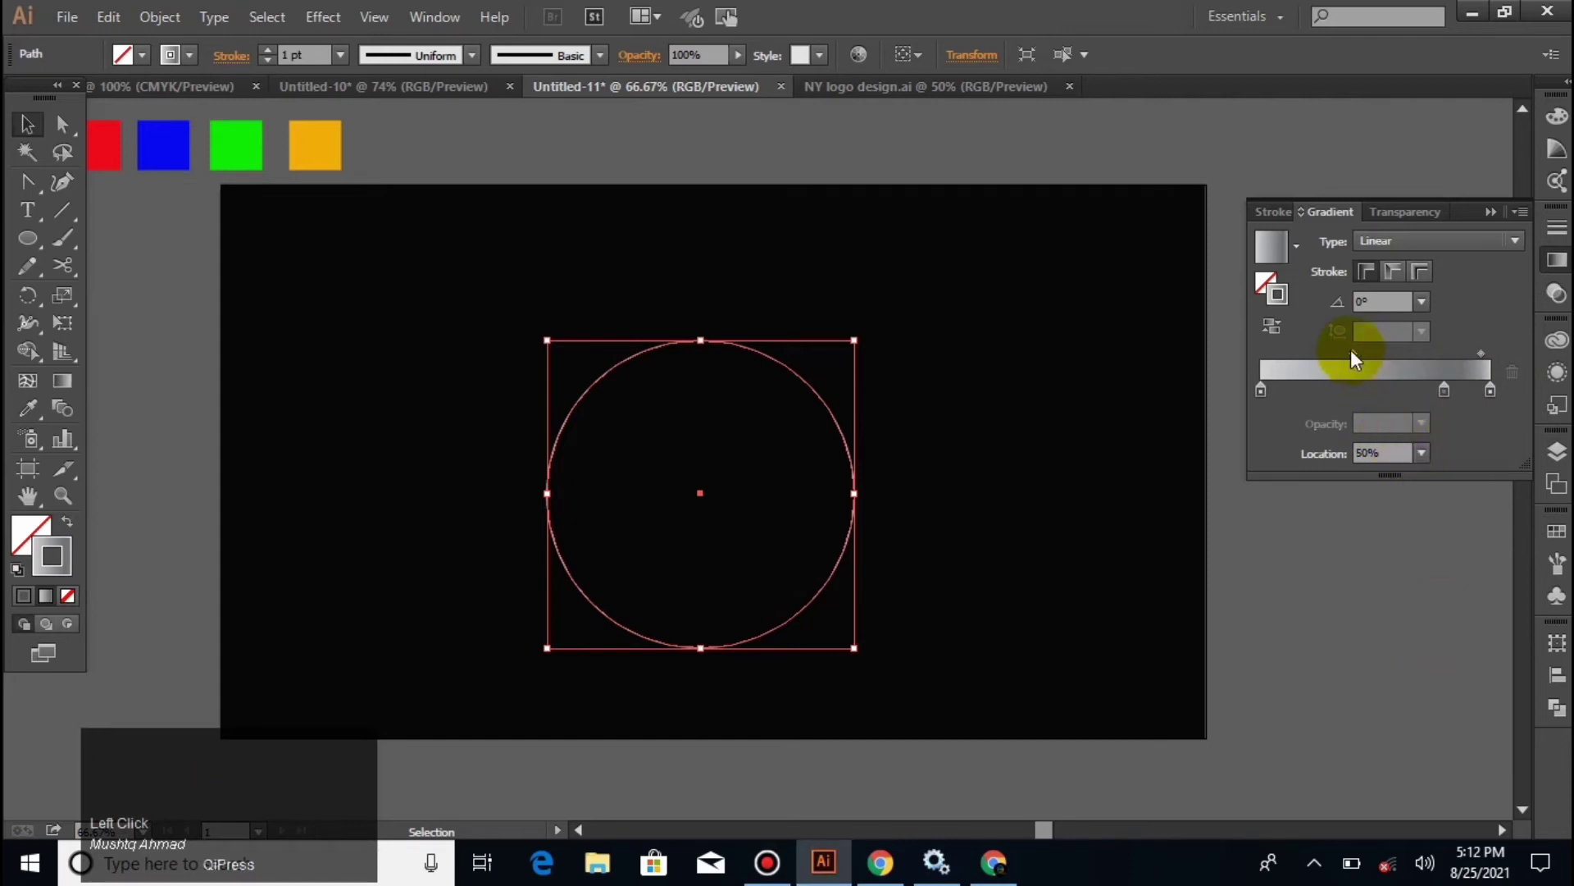
pyautogui.click(1424, 455)
pyautogui.click(1454, 531)
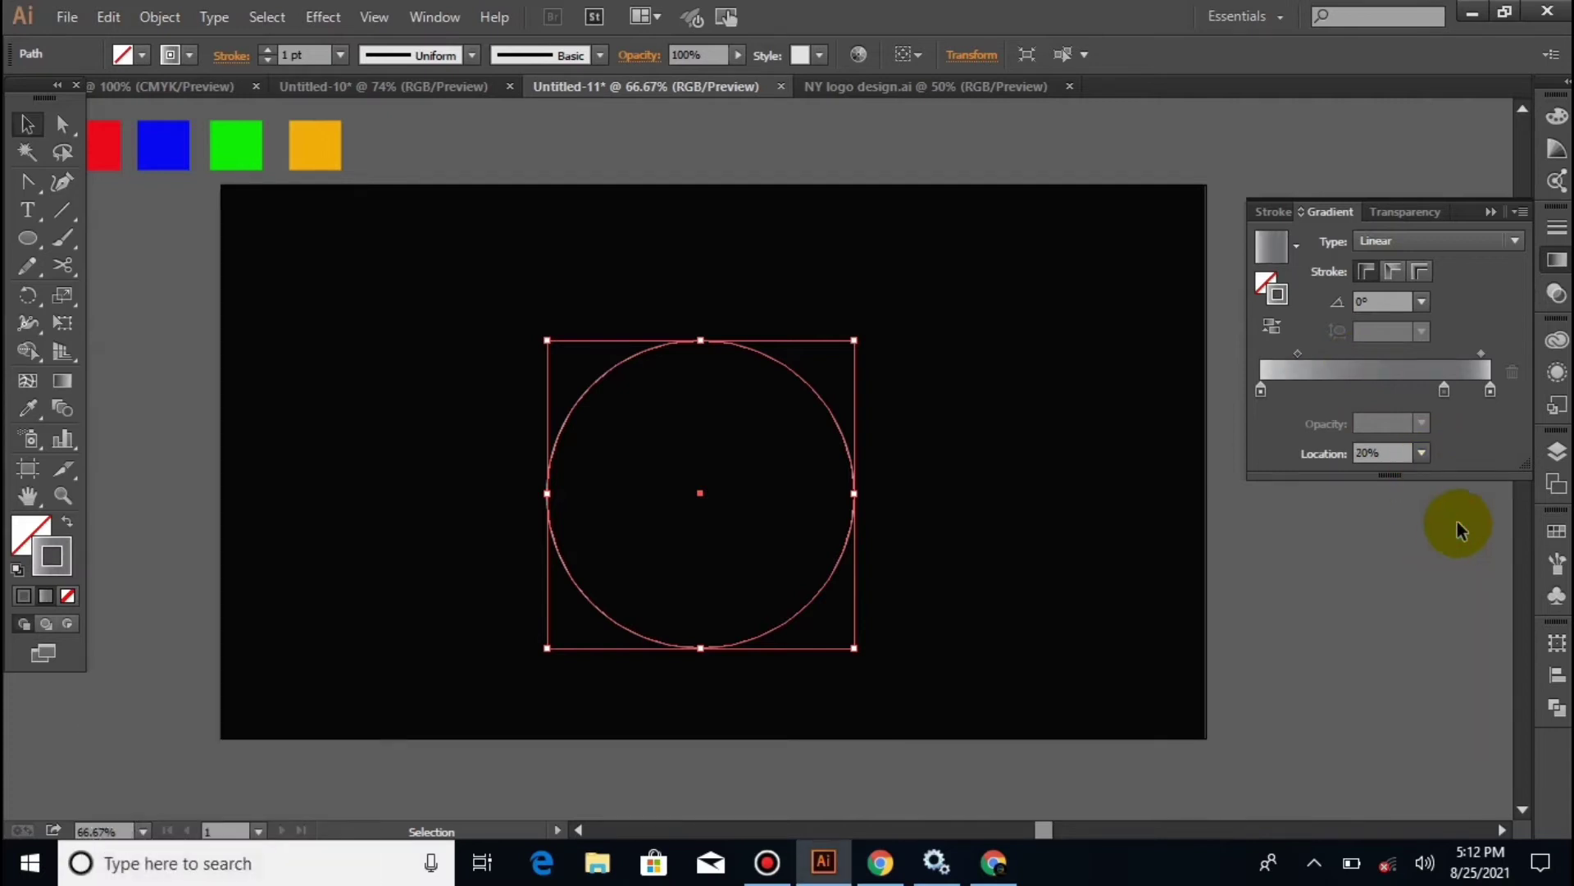
# Step: Set the angle of the circle's stroke gradient to 45° and put the gradient settings away
pyautogui.click(1422, 302)
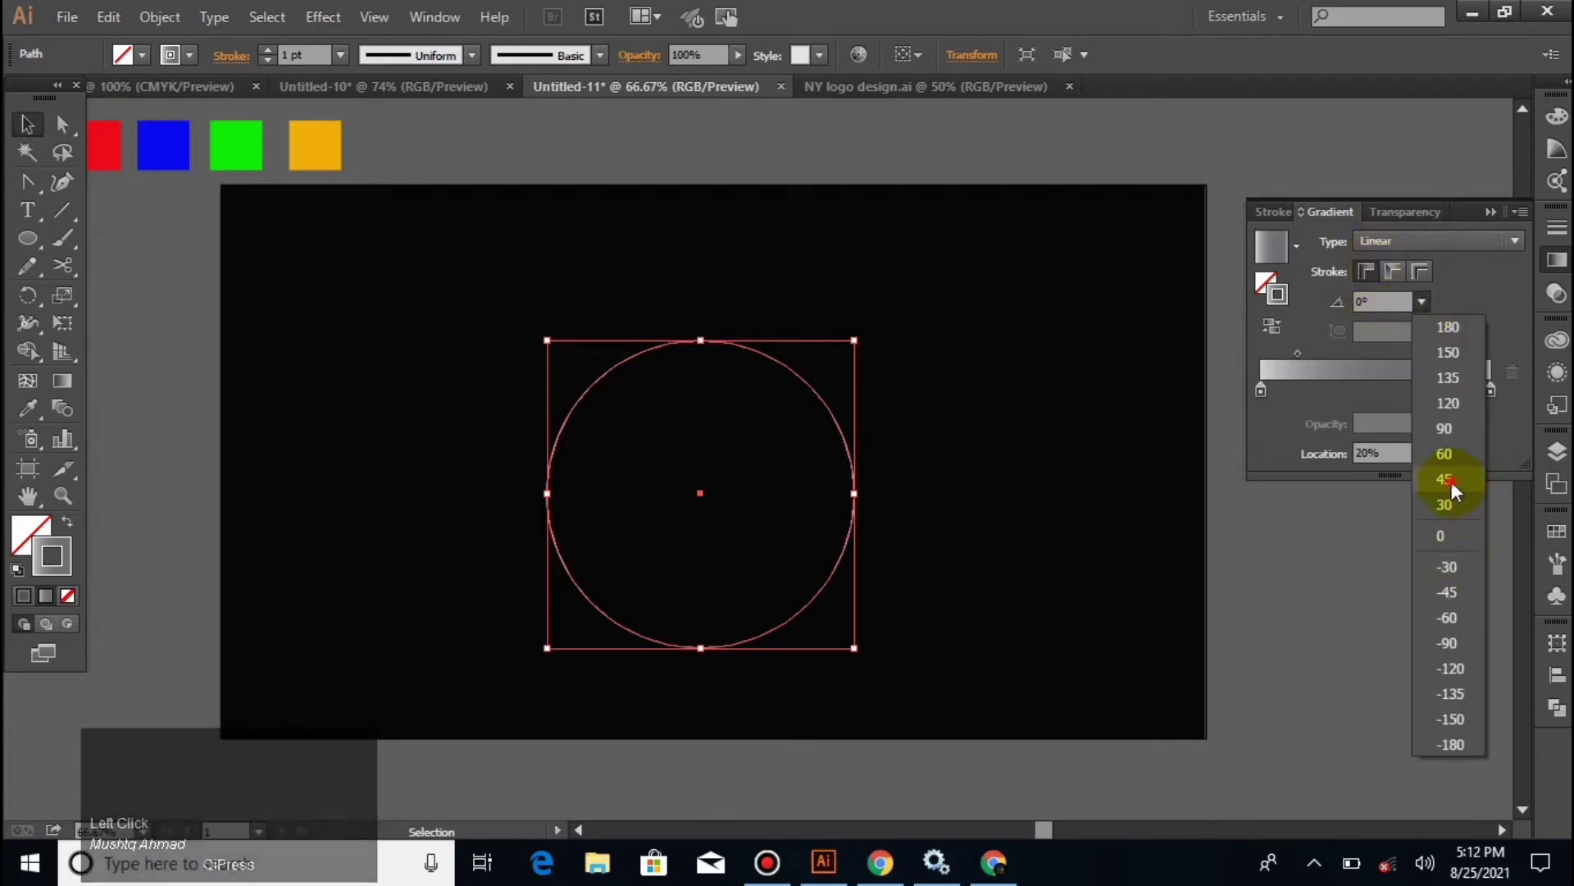
pyautogui.click(1452, 479)
pyautogui.click(1494, 211)
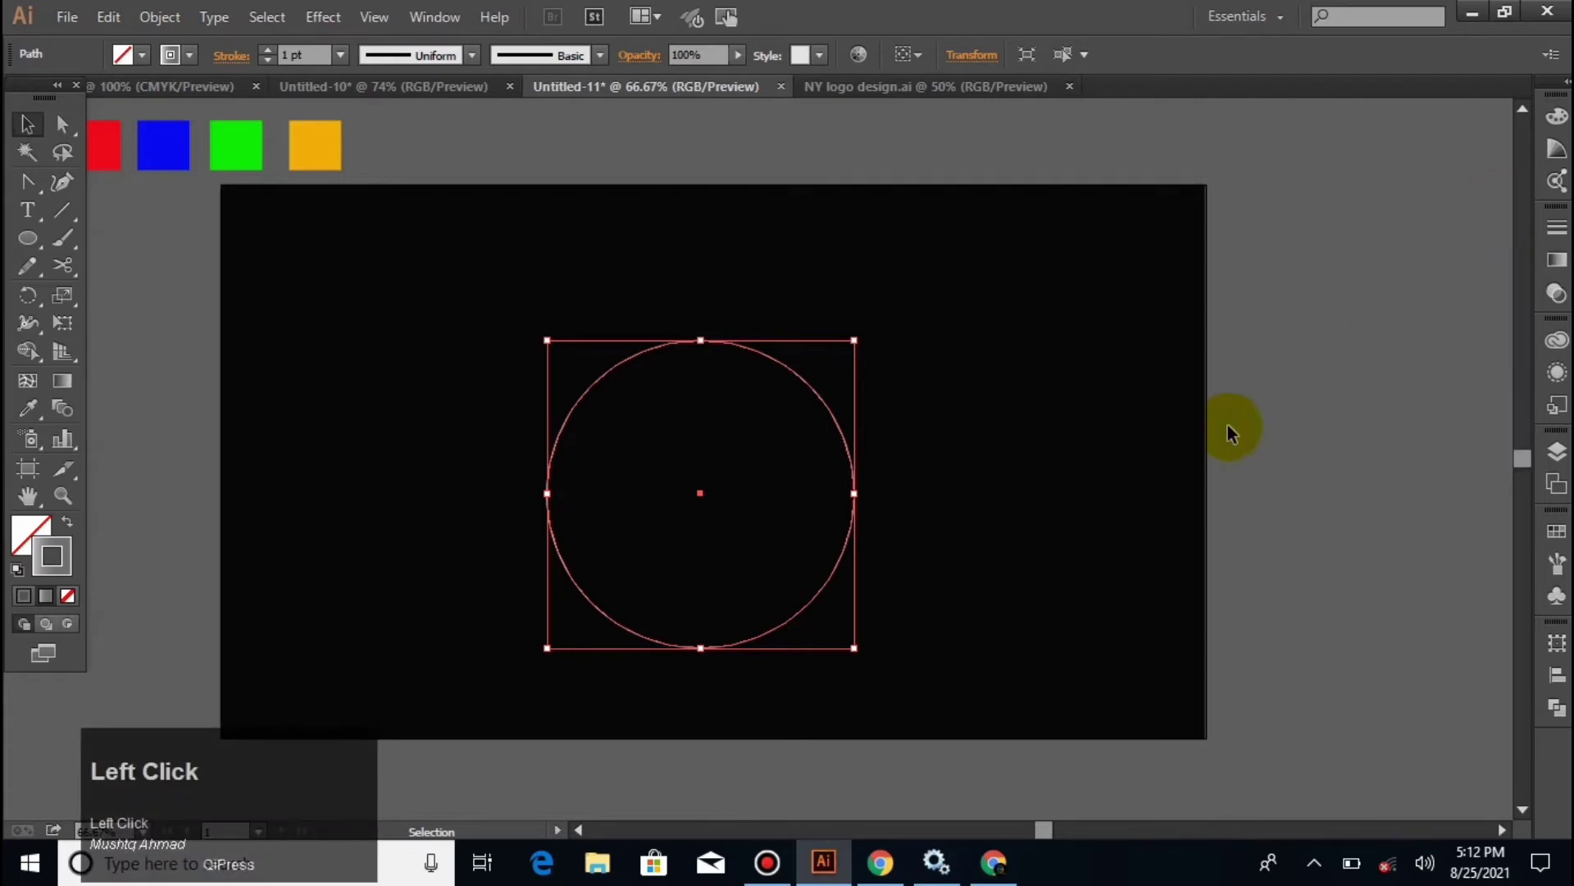
# Step: Move the circle slightly upward on the black background
pyautogui.click(1233, 411)
pyautogui.moveTo(750, 353); pyautogui.dragTo(750, 342)
pyautogui.click(1300, 334)
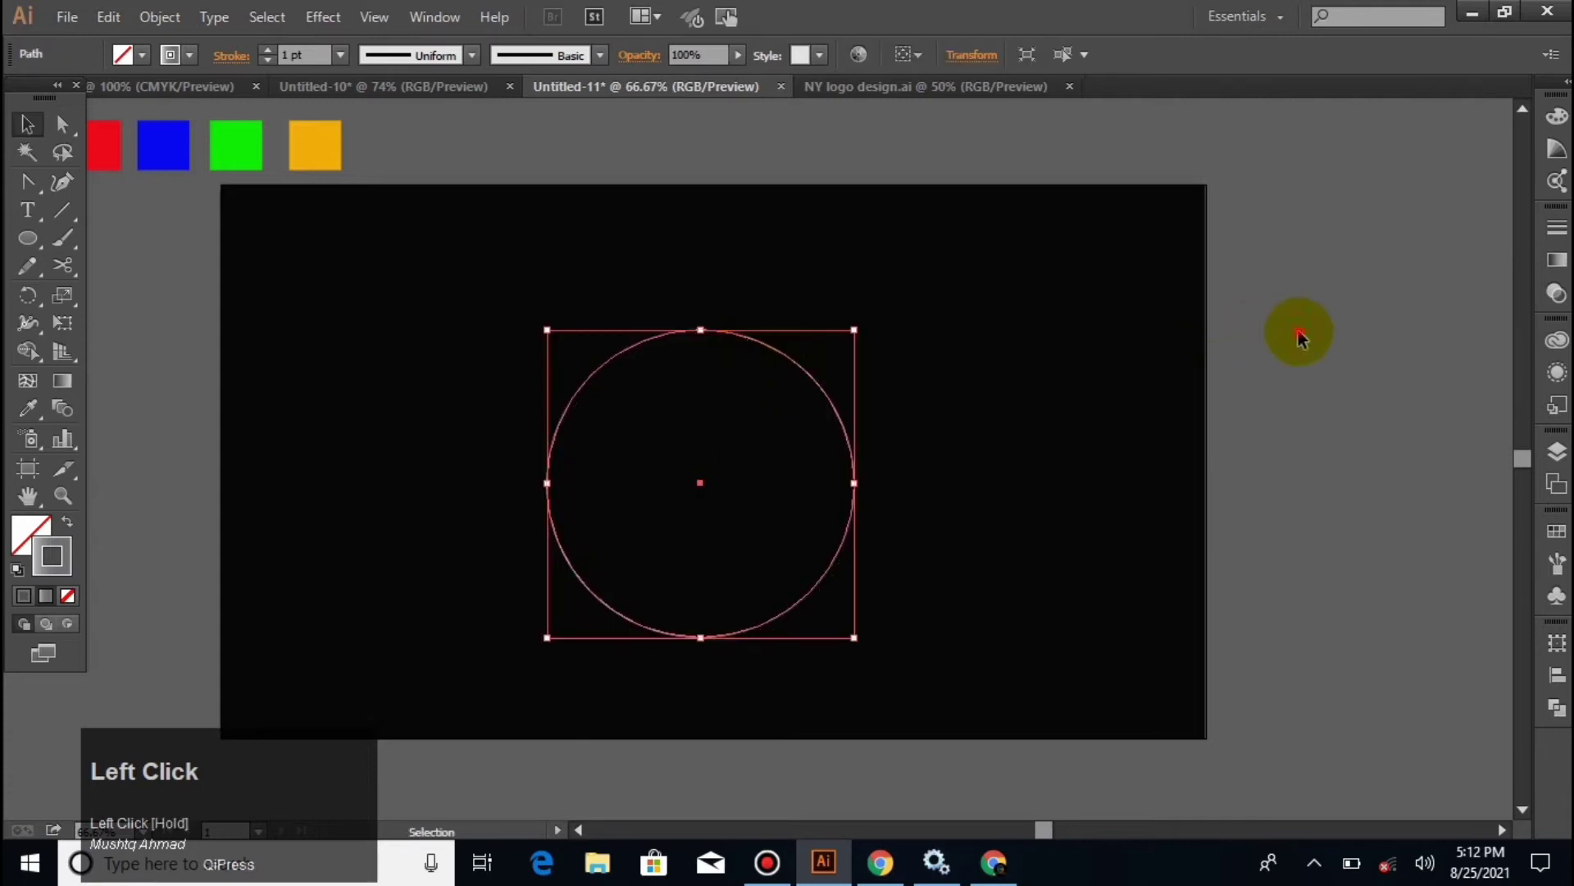
# Step: Set up a Transform effect on the circle with an 18 px horizontal move, a 9 px vertical move and a 14° rotation
pyautogui.click(804, 377)
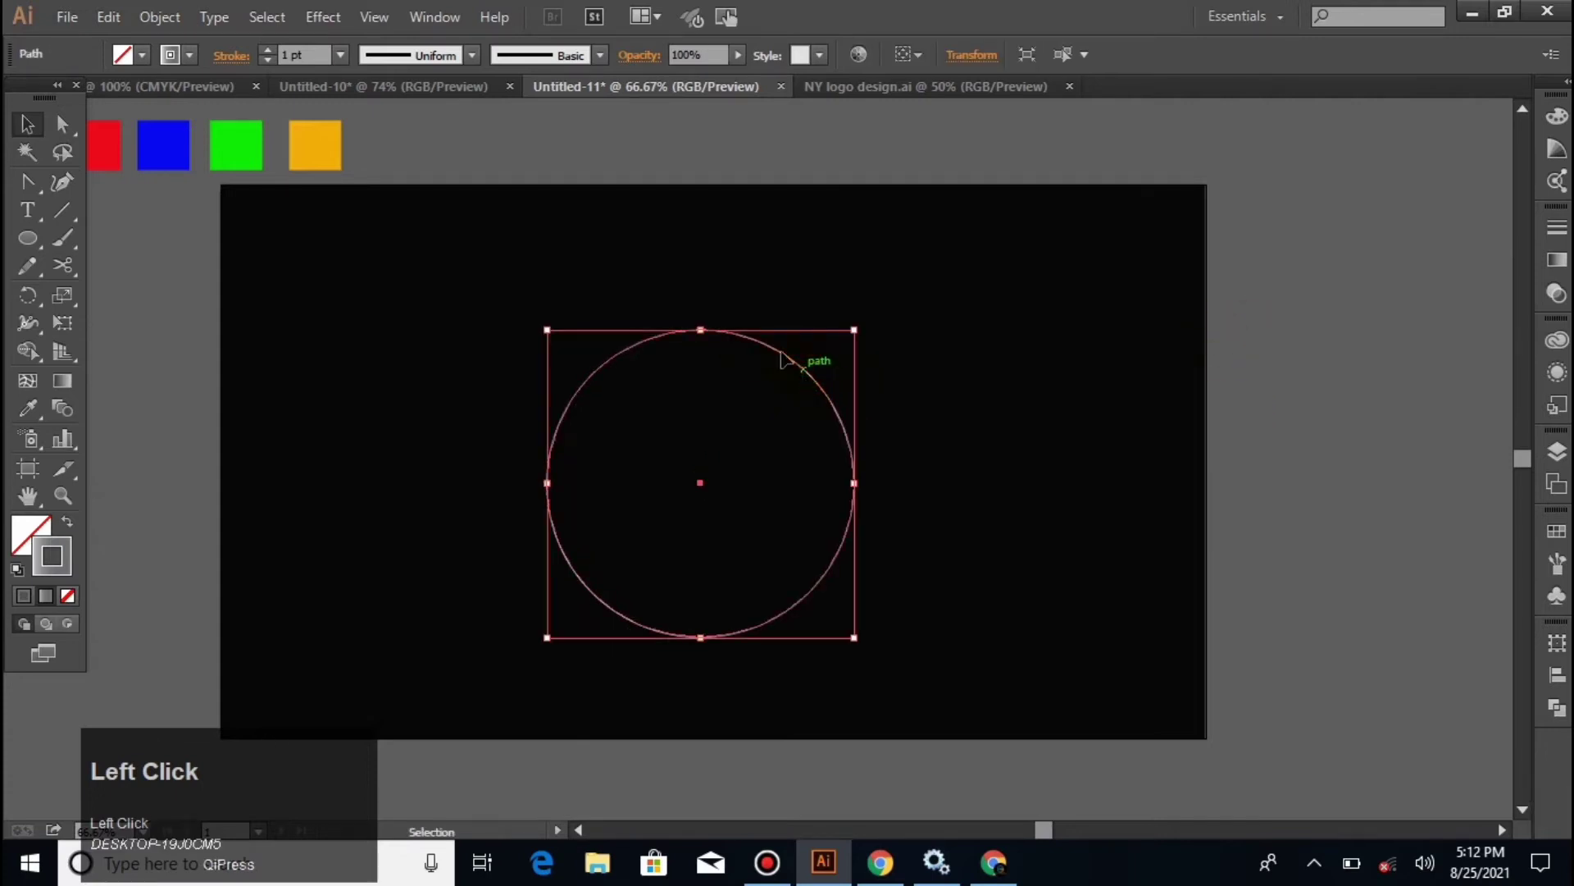
pyautogui.click(322, 16)
pyautogui.moveTo(408, 205)
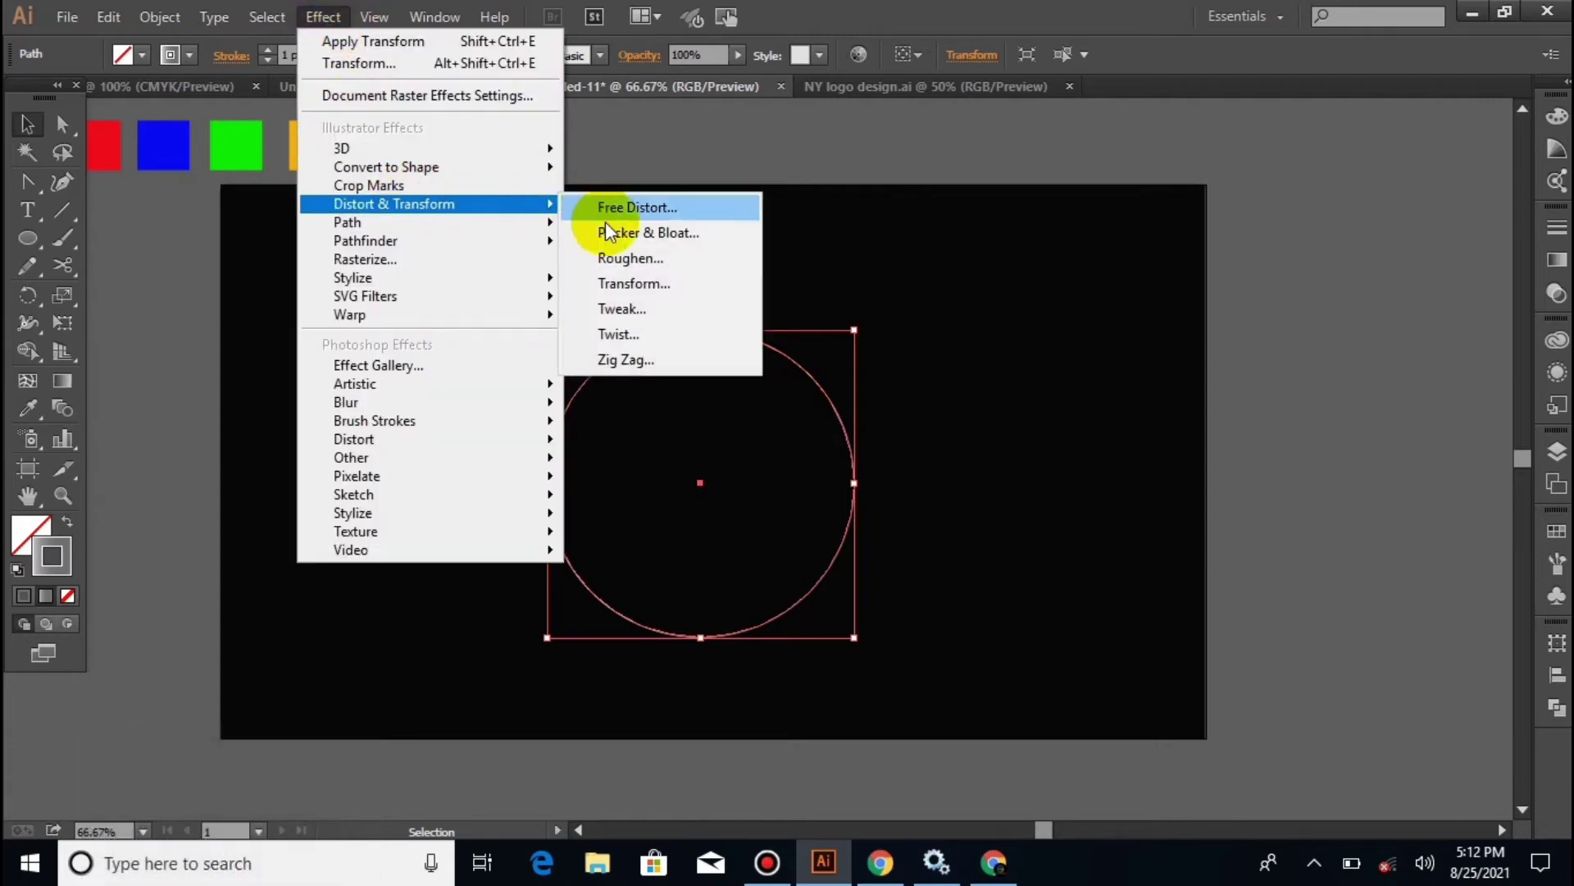
pyautogui.click(638, 283)
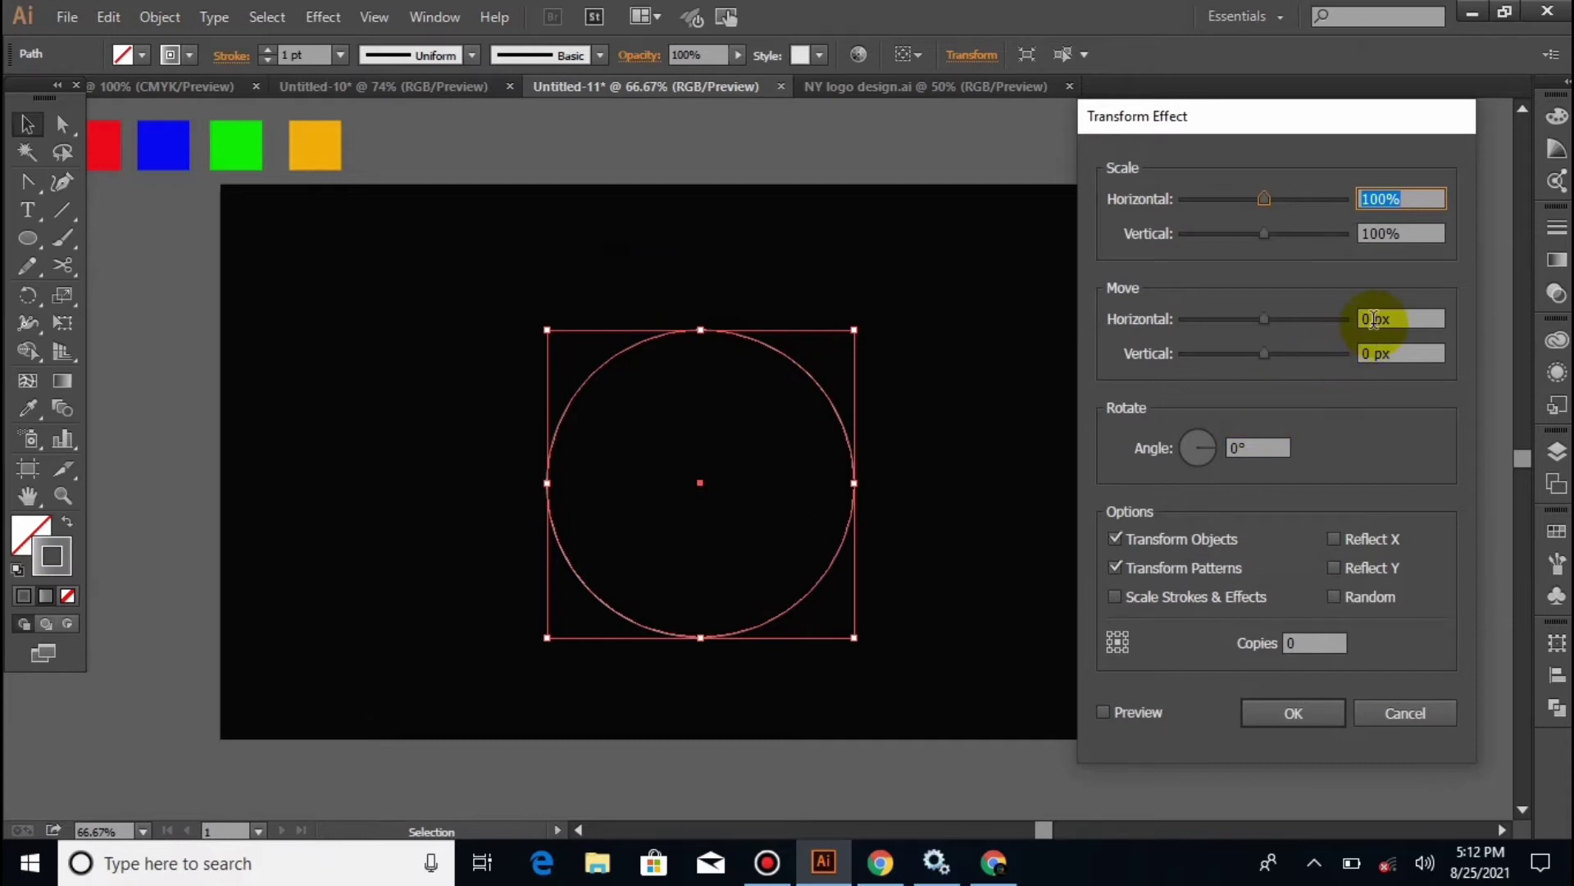
pyautogui.click(1366, 233)
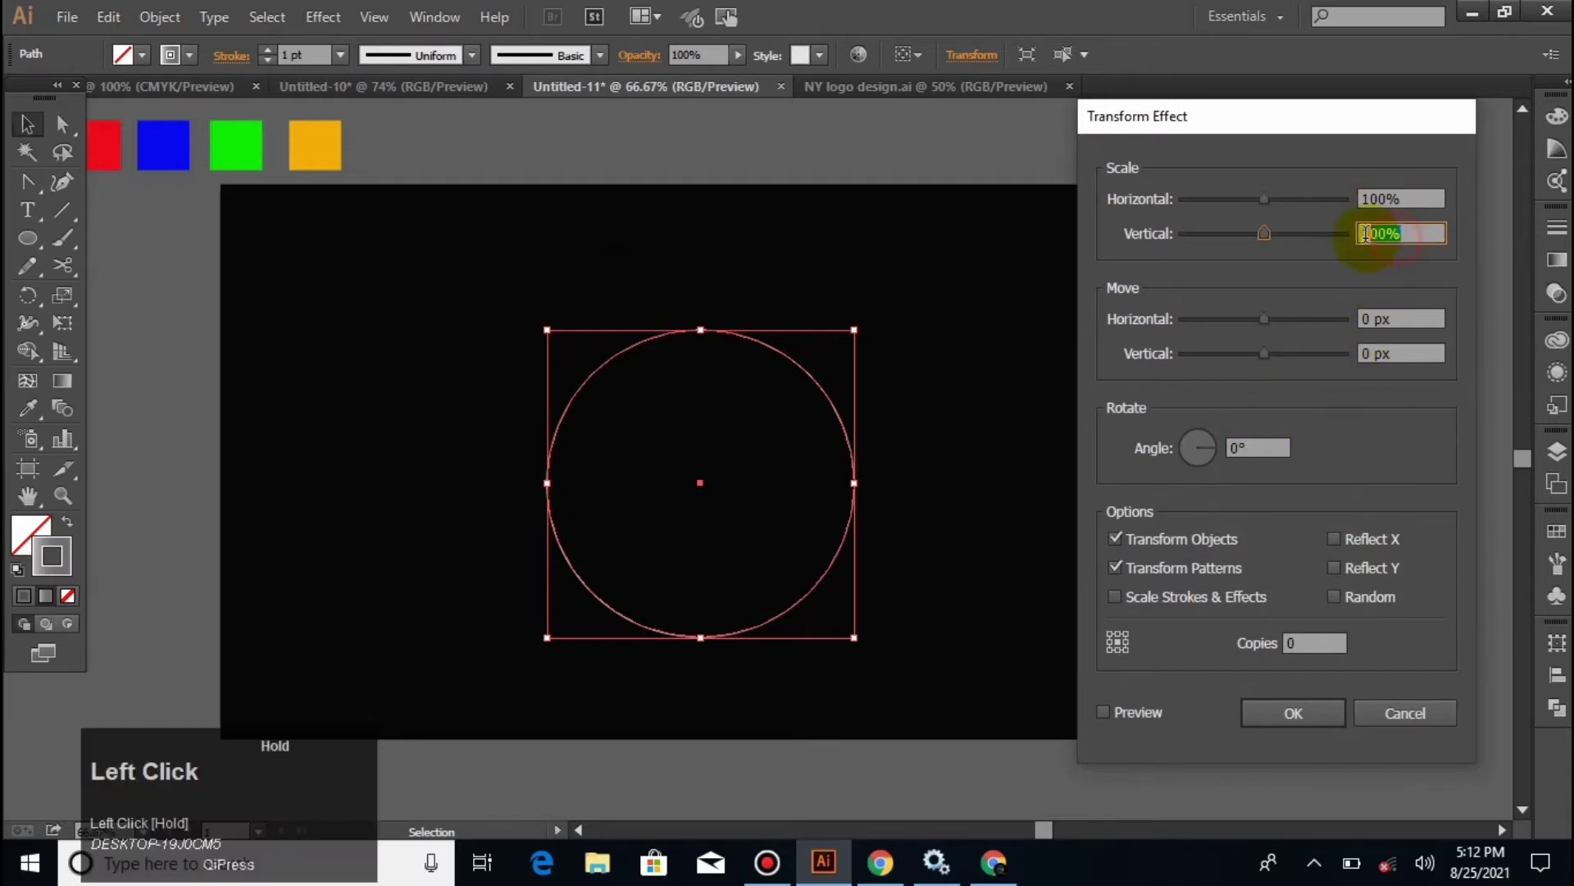
pyautogui.click(1367, 319)
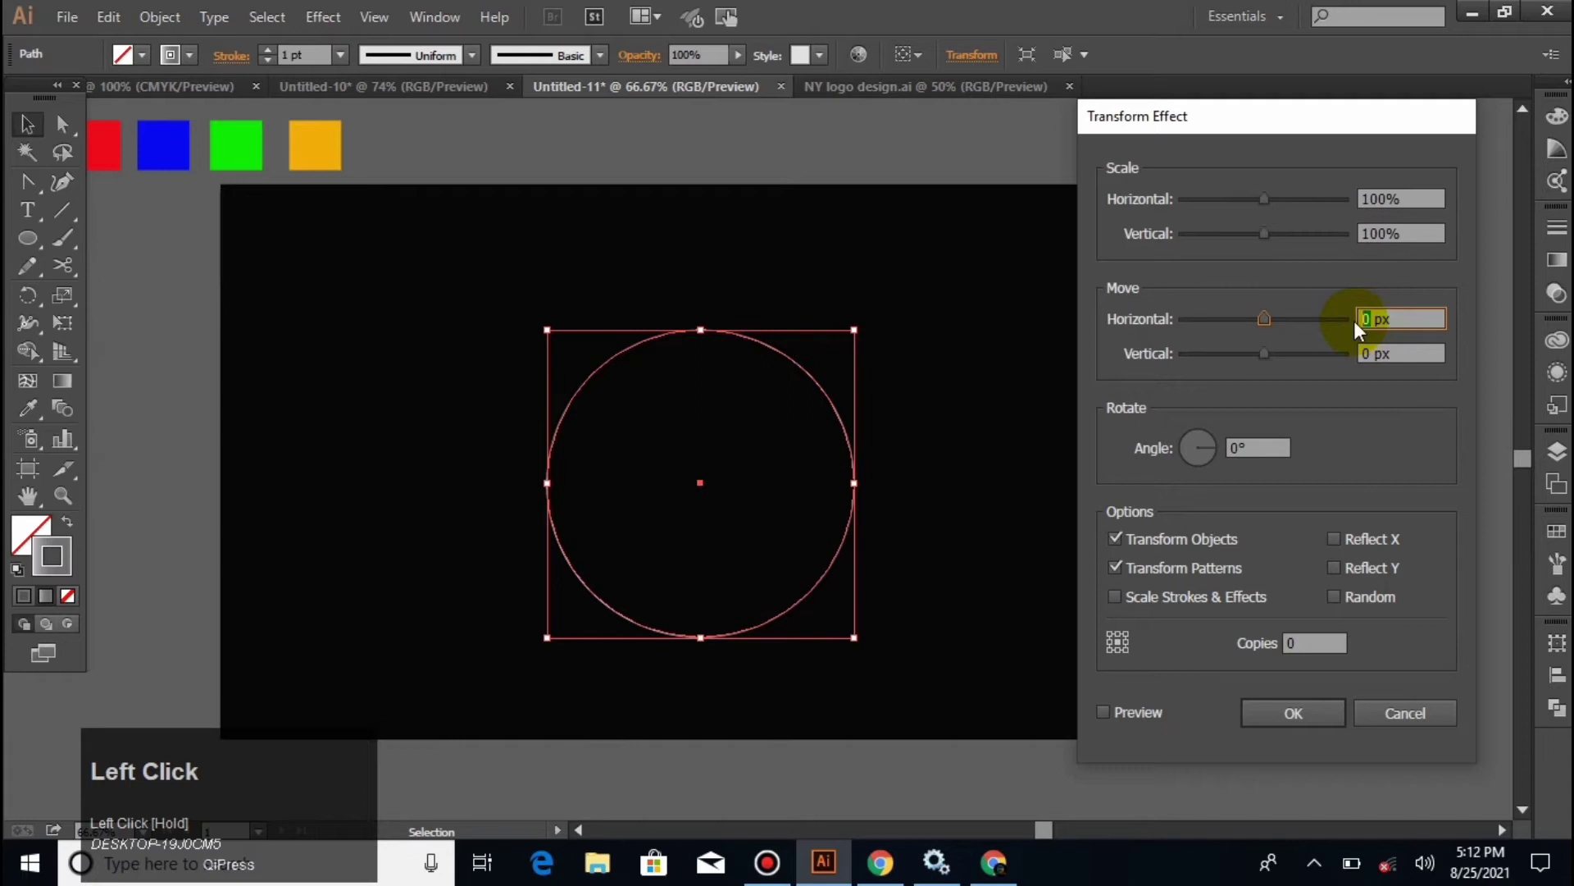
pyautogui.write('18')
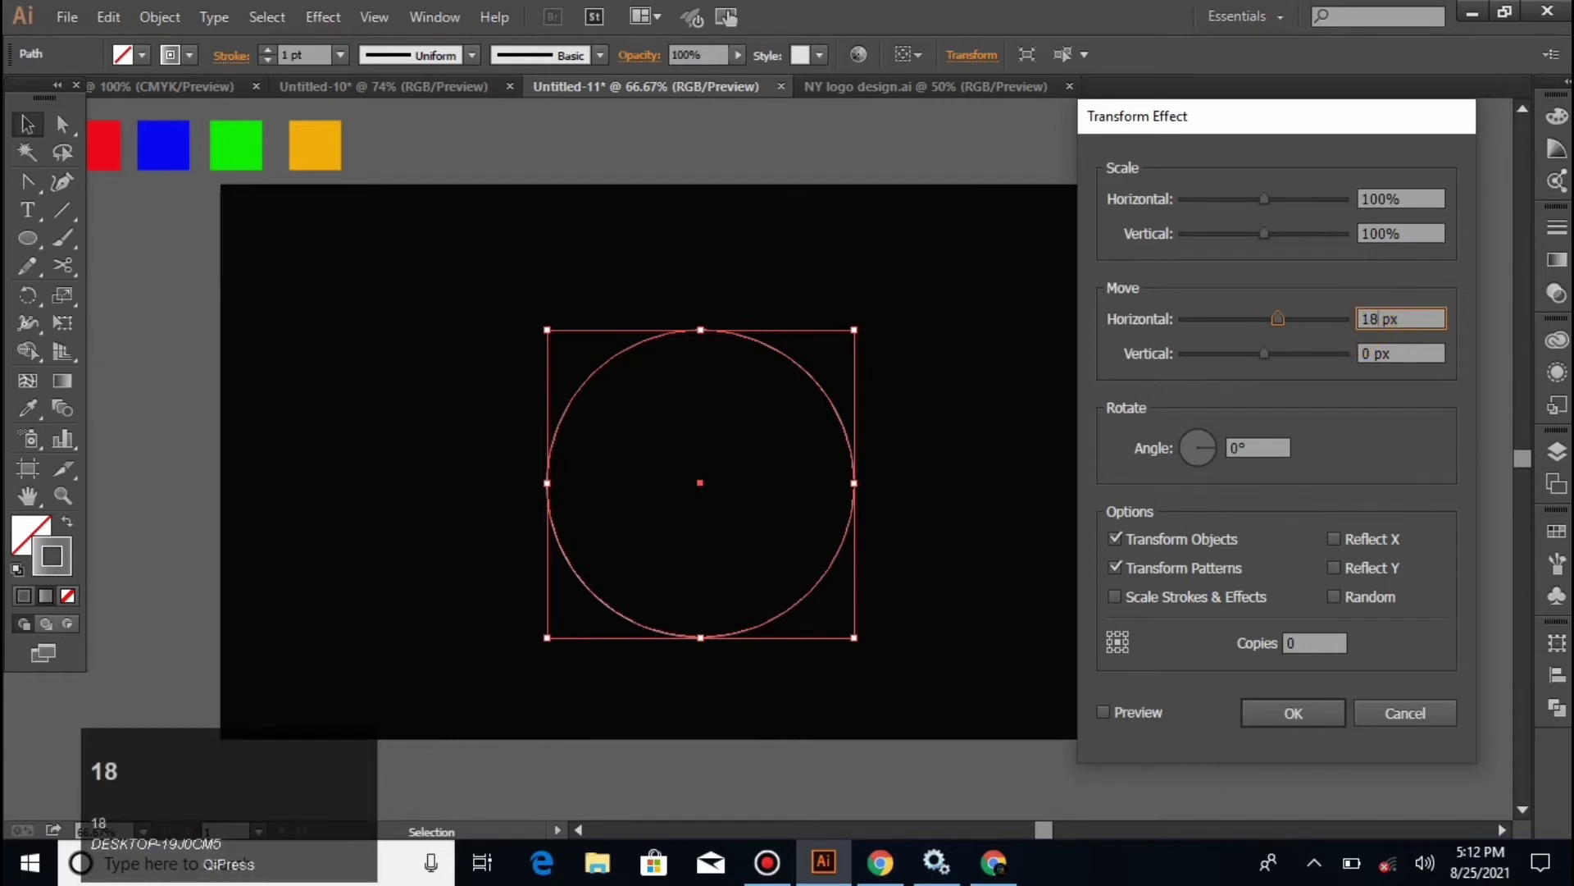
pyautogui.click(1377, 349)
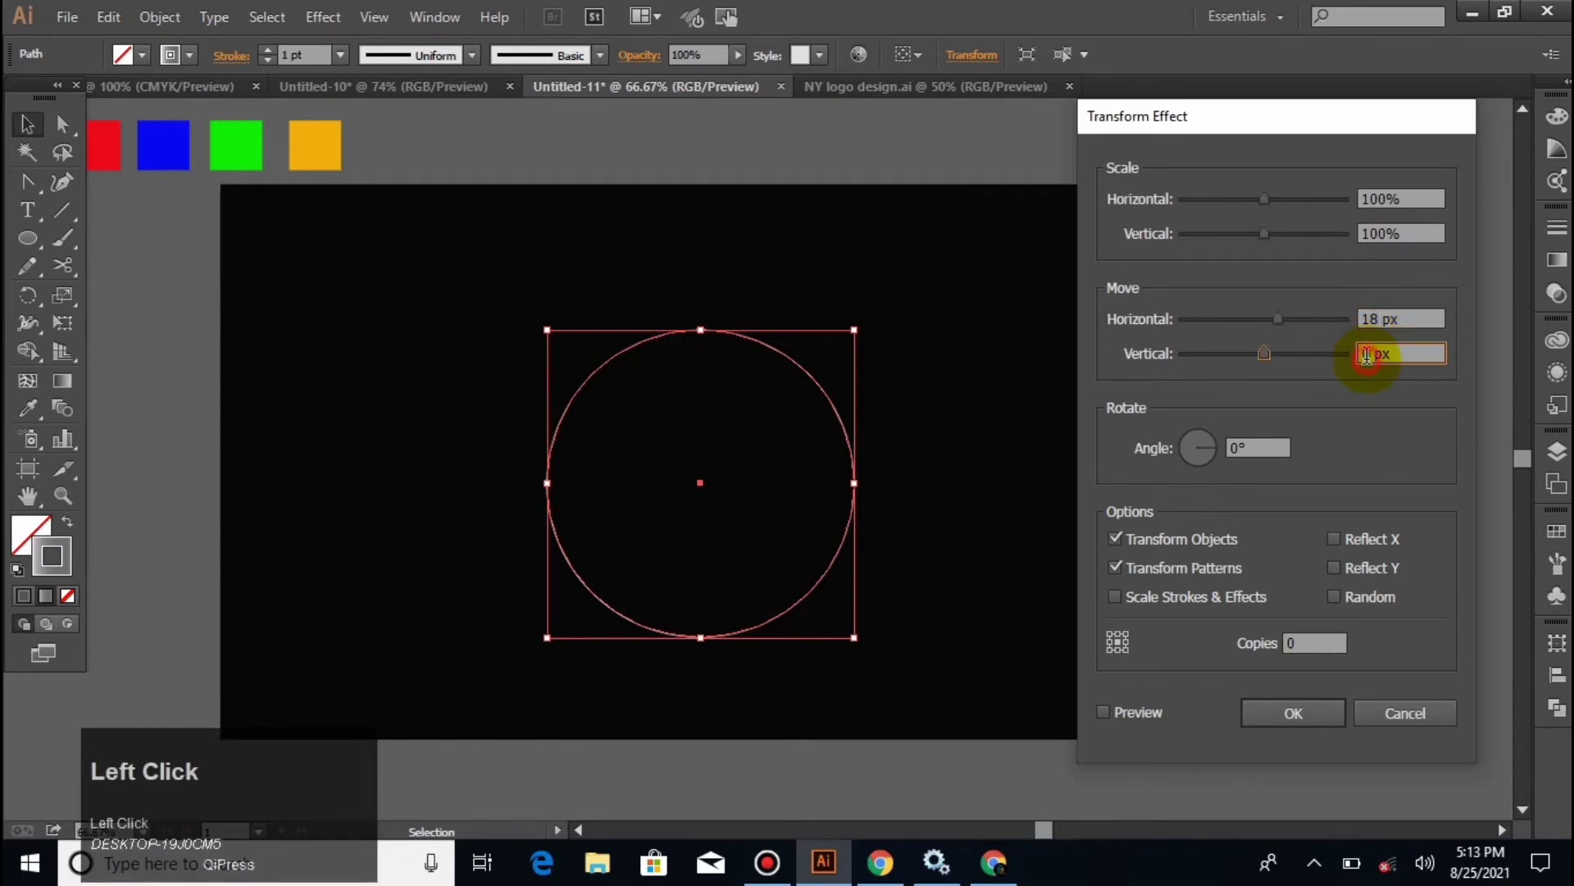
pyautogui.write('9')
pyautogui.click(1234, 447)
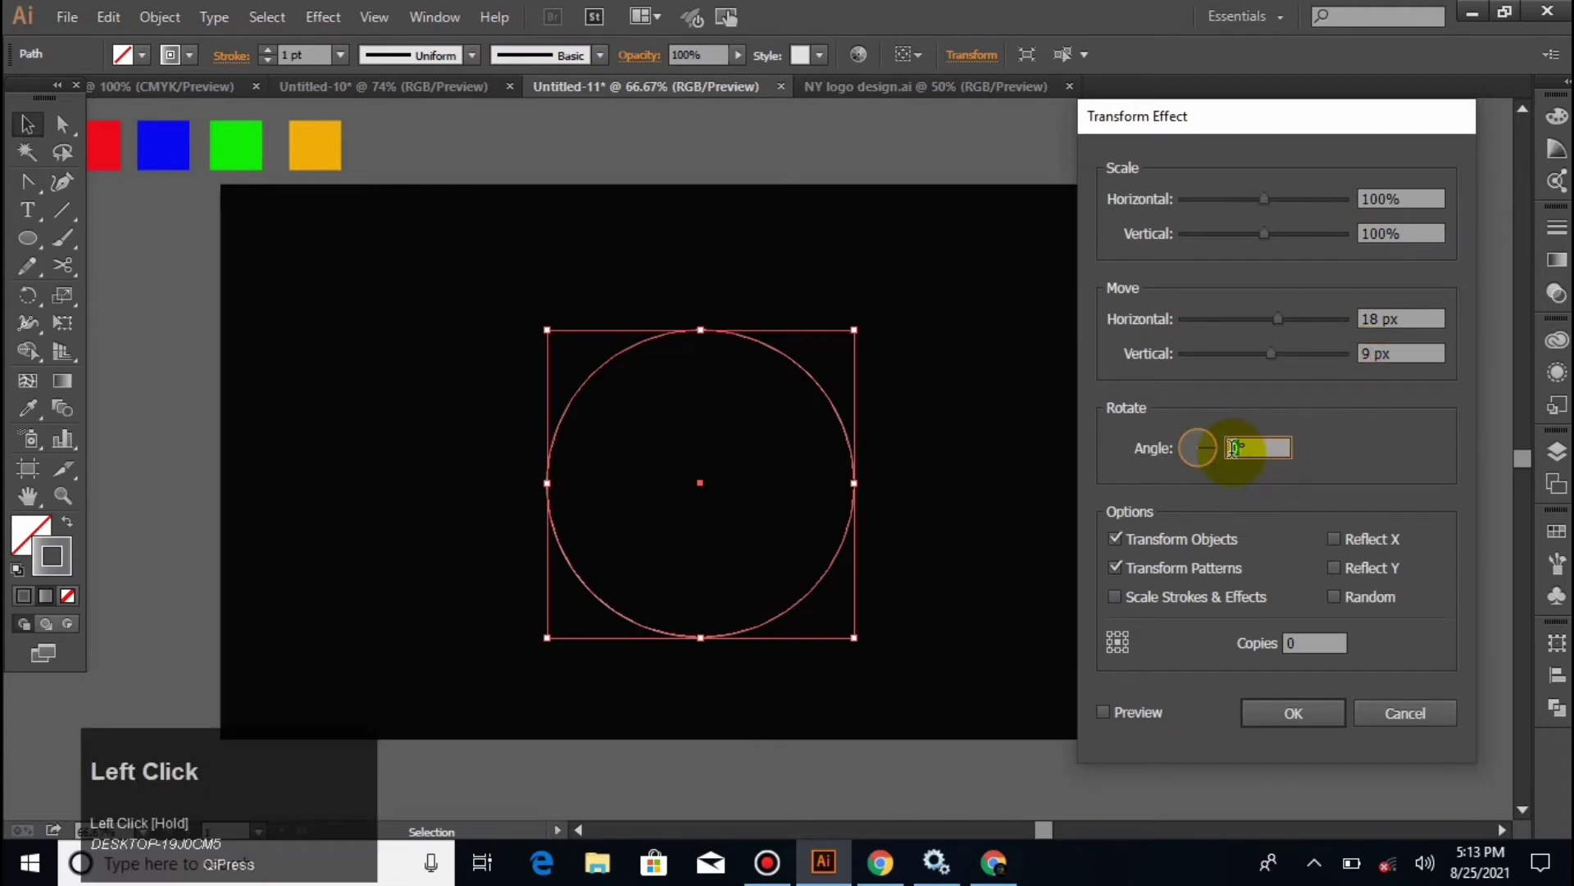
pyautogui.write('14')
# Step: Set the Transform effect to 179 copies, preview it and apply it to the circle
pyautogui.click(1140, 711)
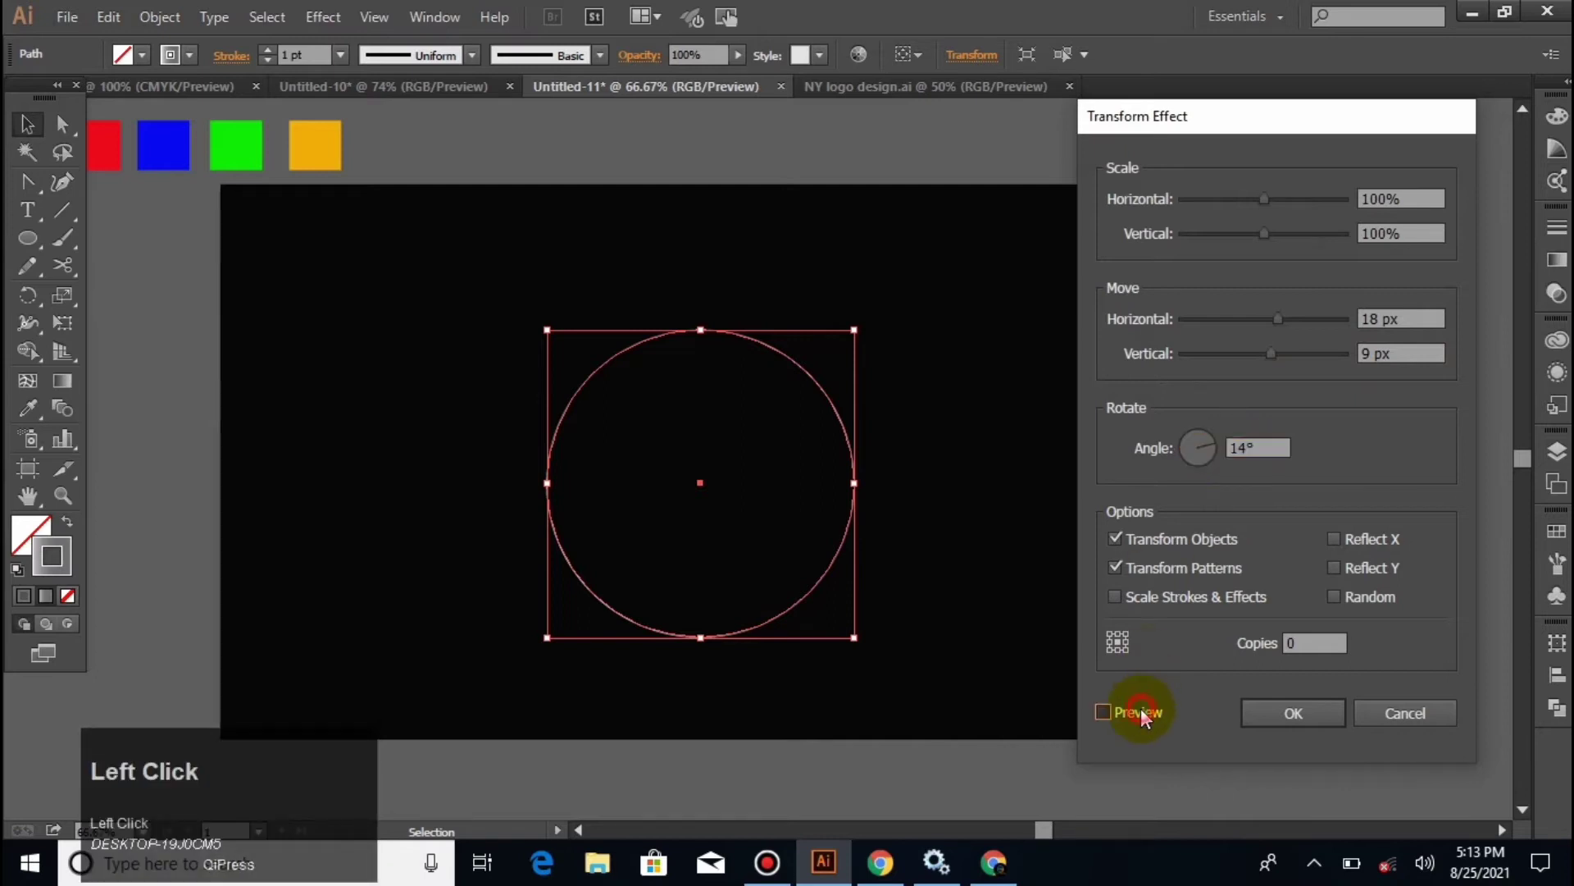
pyautogui.click(1291, 643)
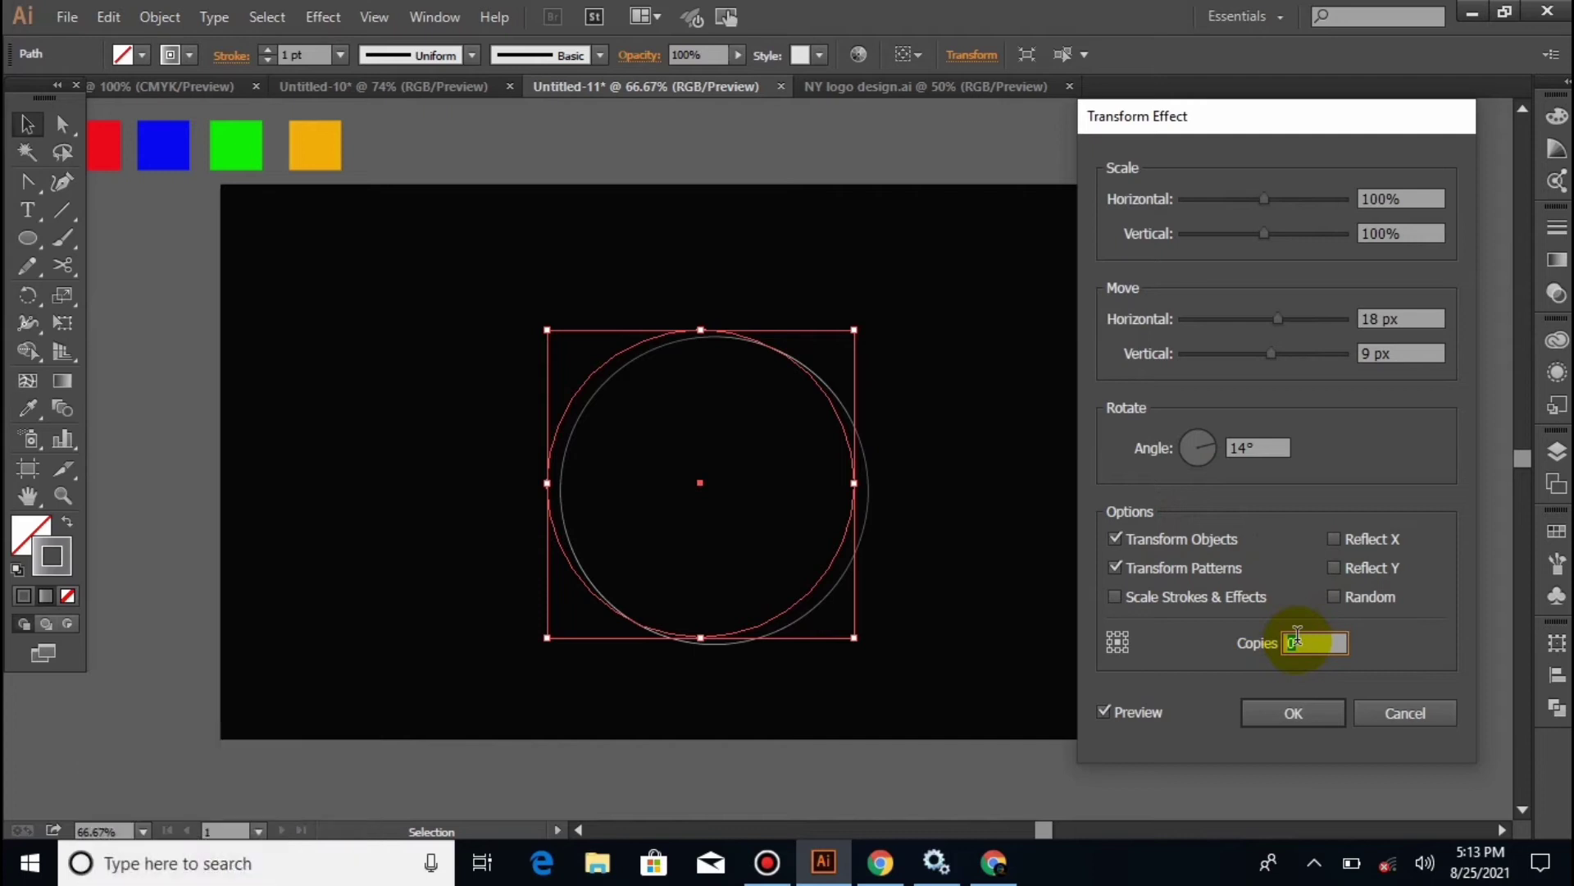
pyautogui.write('179')
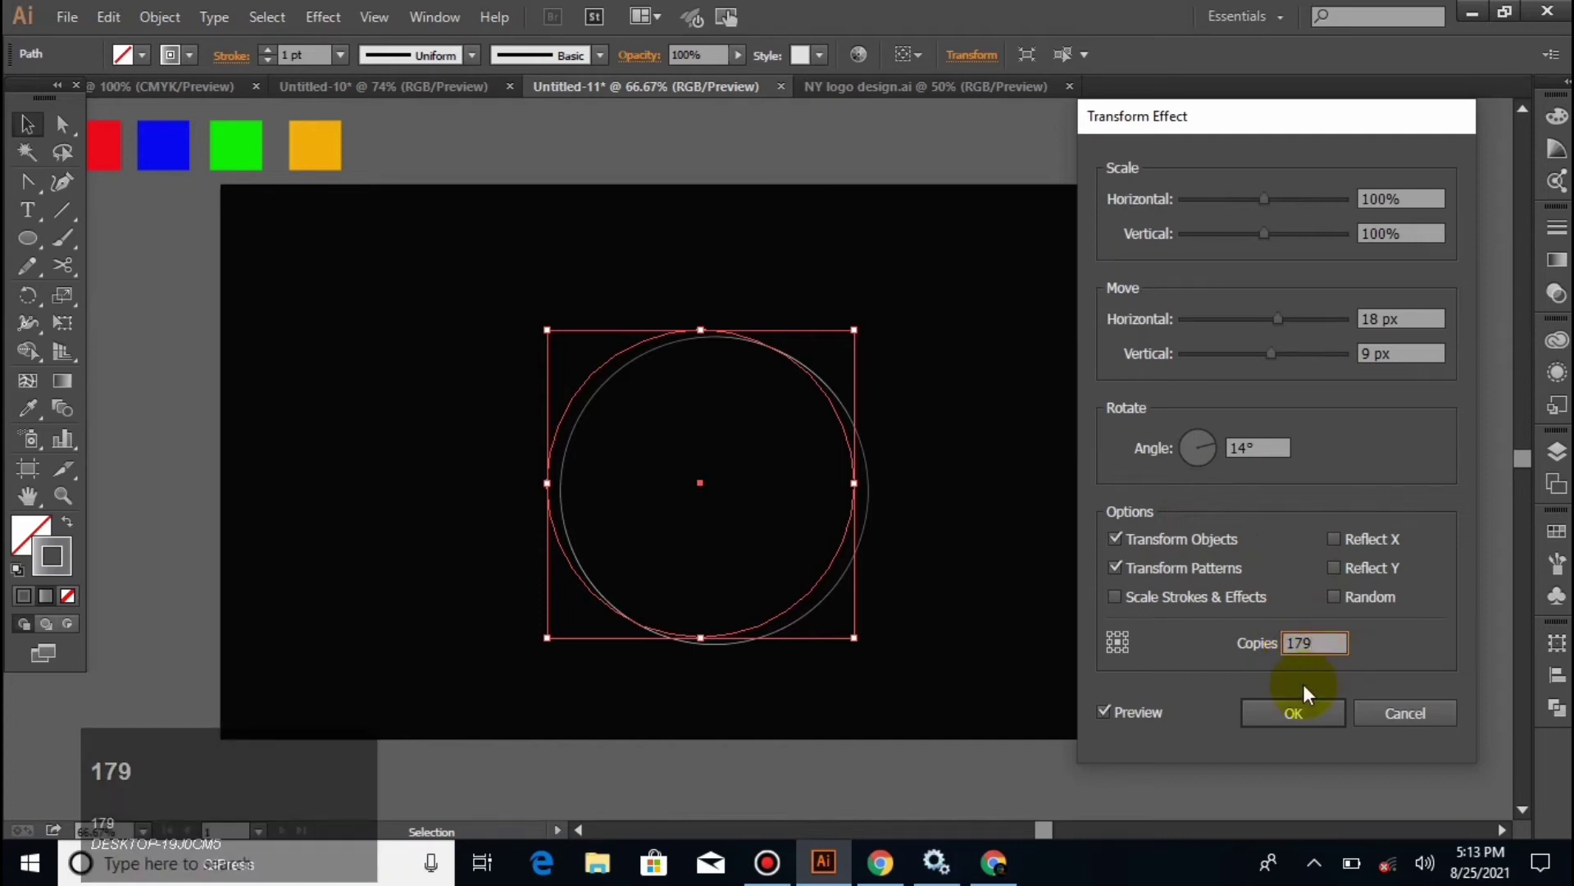
pyautogui.click(1128, 712)
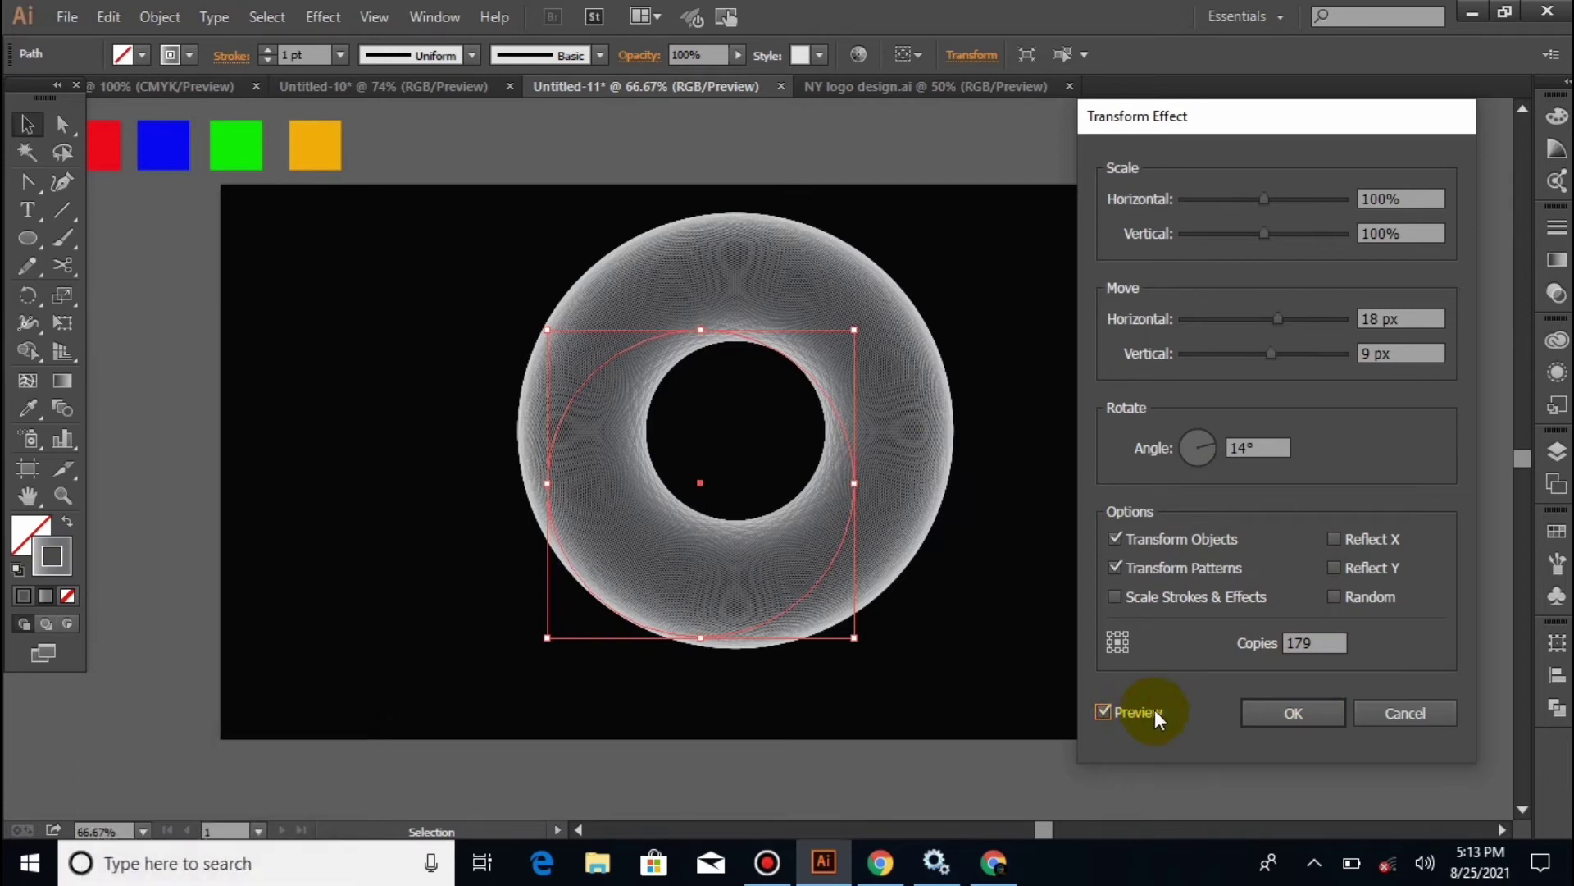
pyautogui.click(1277, 712)
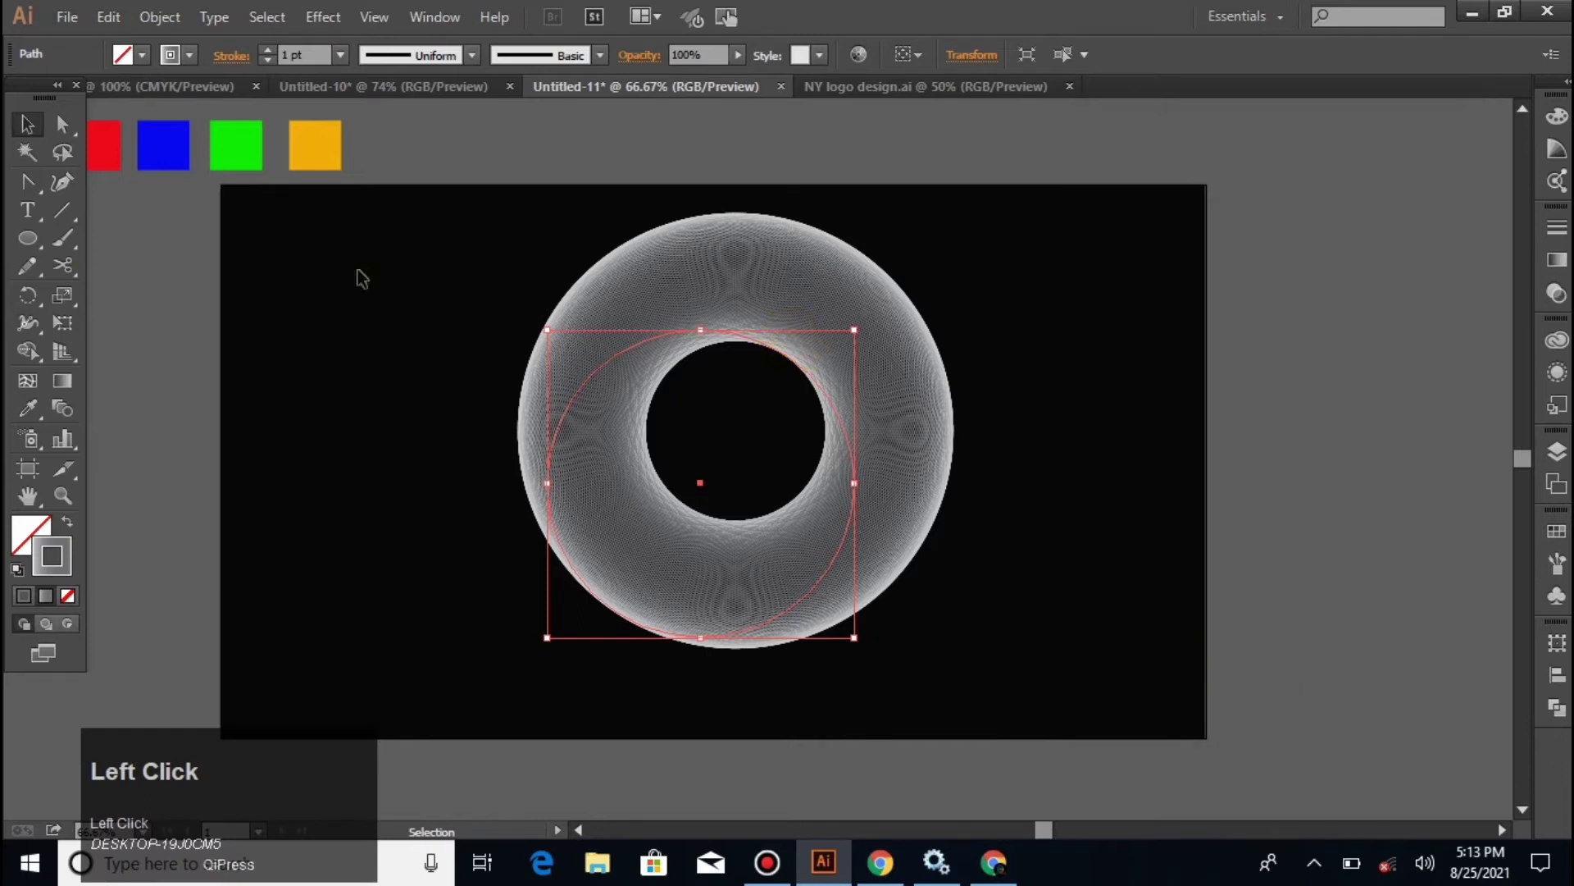
# Step: Move the ring of circles slightly downward toward the artboard's centre and deselect it
pyautogui.click(723, 336)
pyautogui.moveTo(718, 333); pyautogui.dragTo(707, 364)
pyautogui.click(1241, 366)
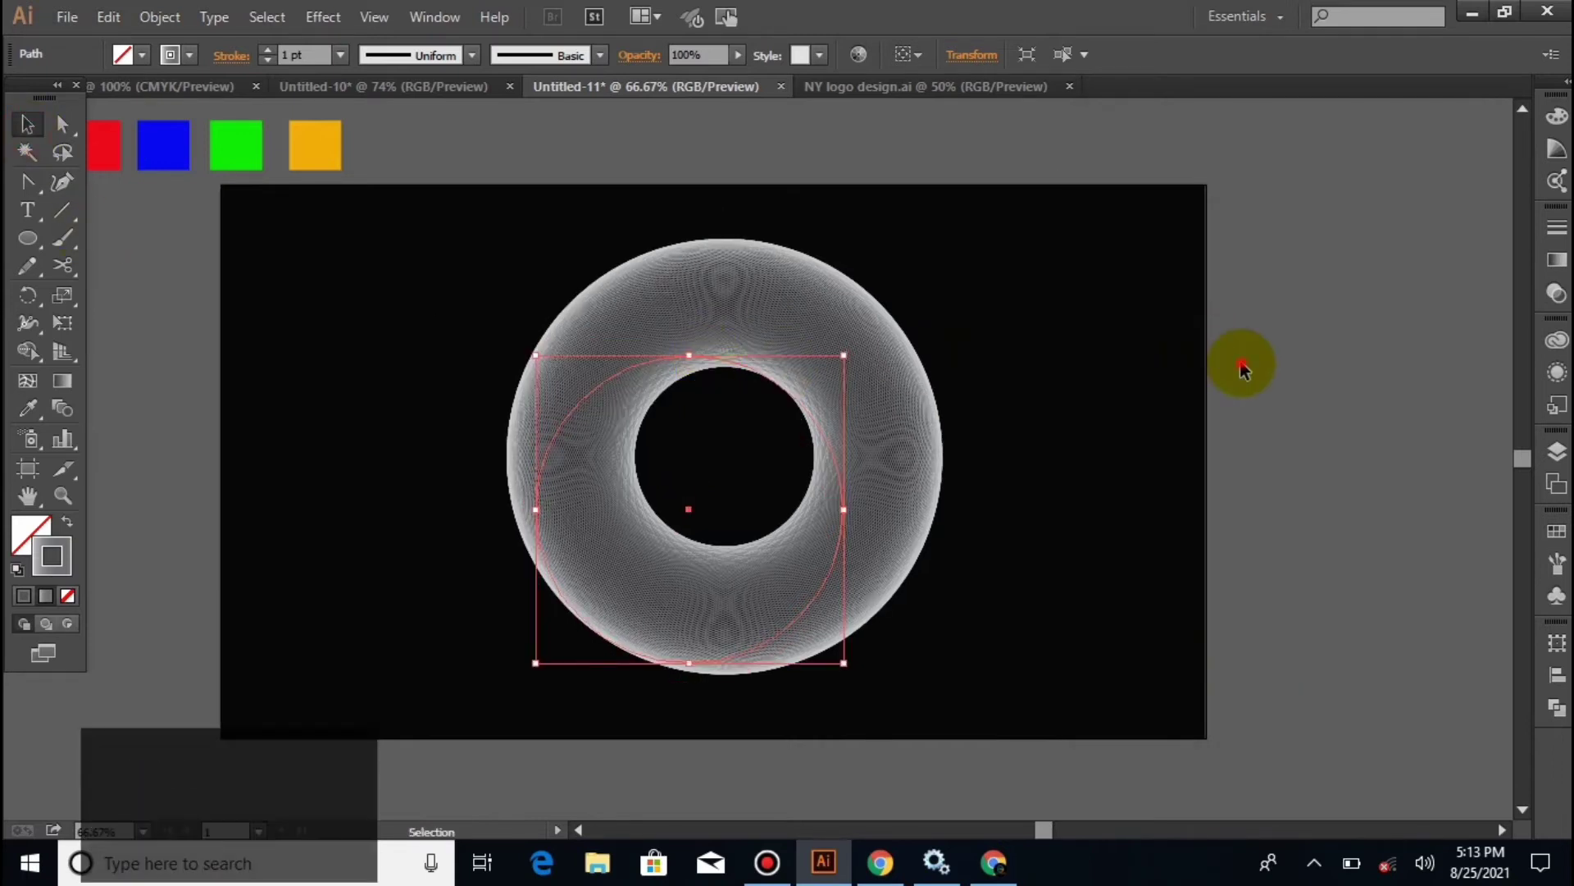
pyautogui.click(133, 288)
# Step: Draw a 1280 × 720 px rectangle covering the artboard and fill it with the sampled red from the red square
pyautogui.rightClick(27, 238)
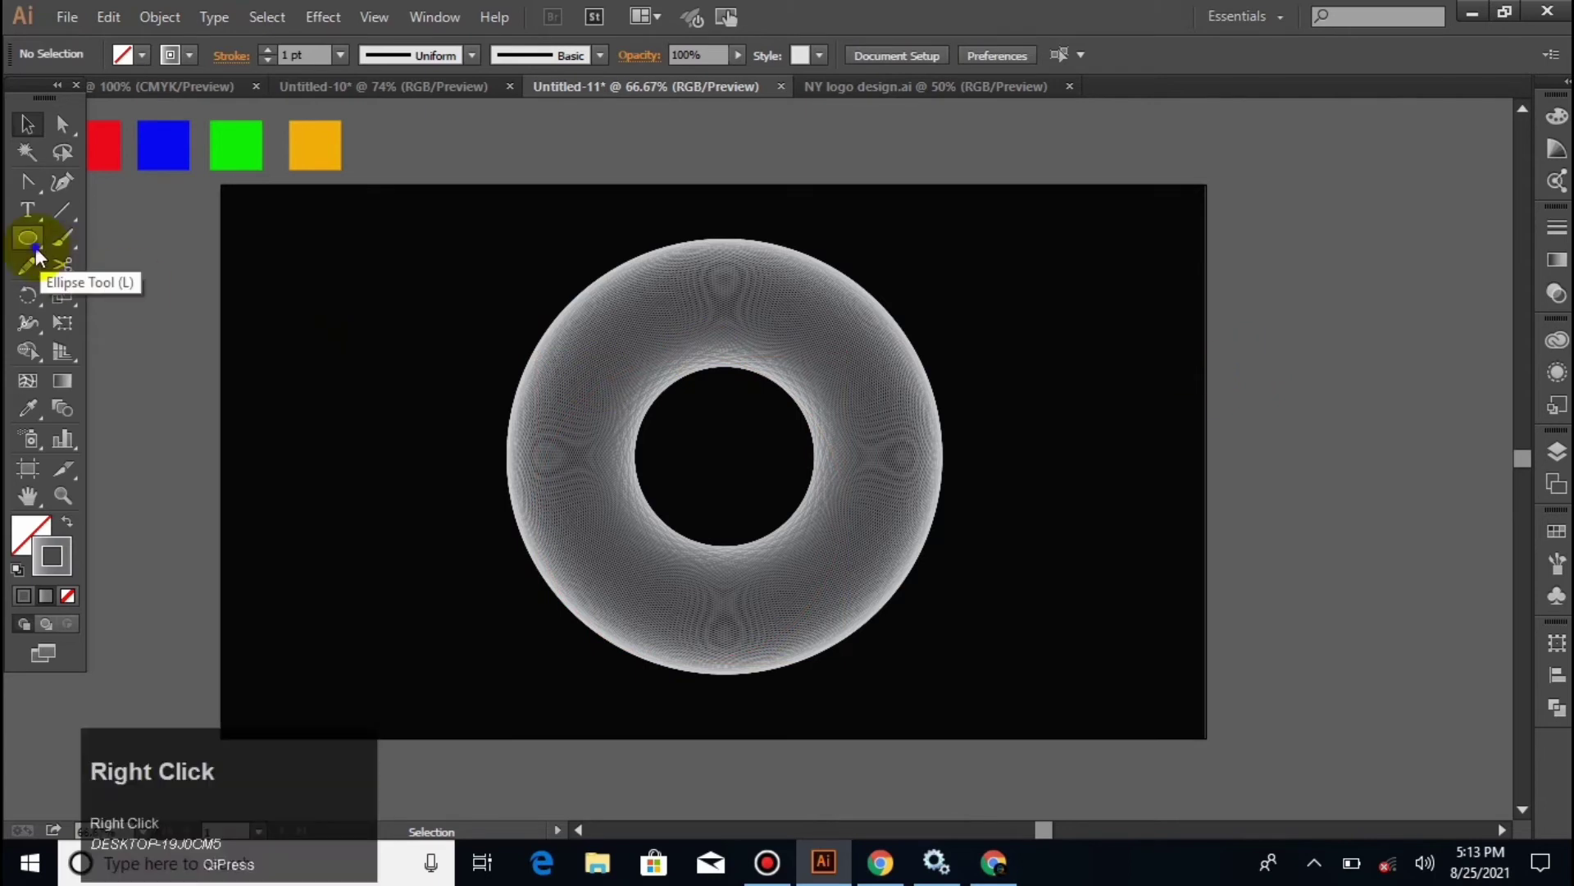
pyautogui.click(120, 239)
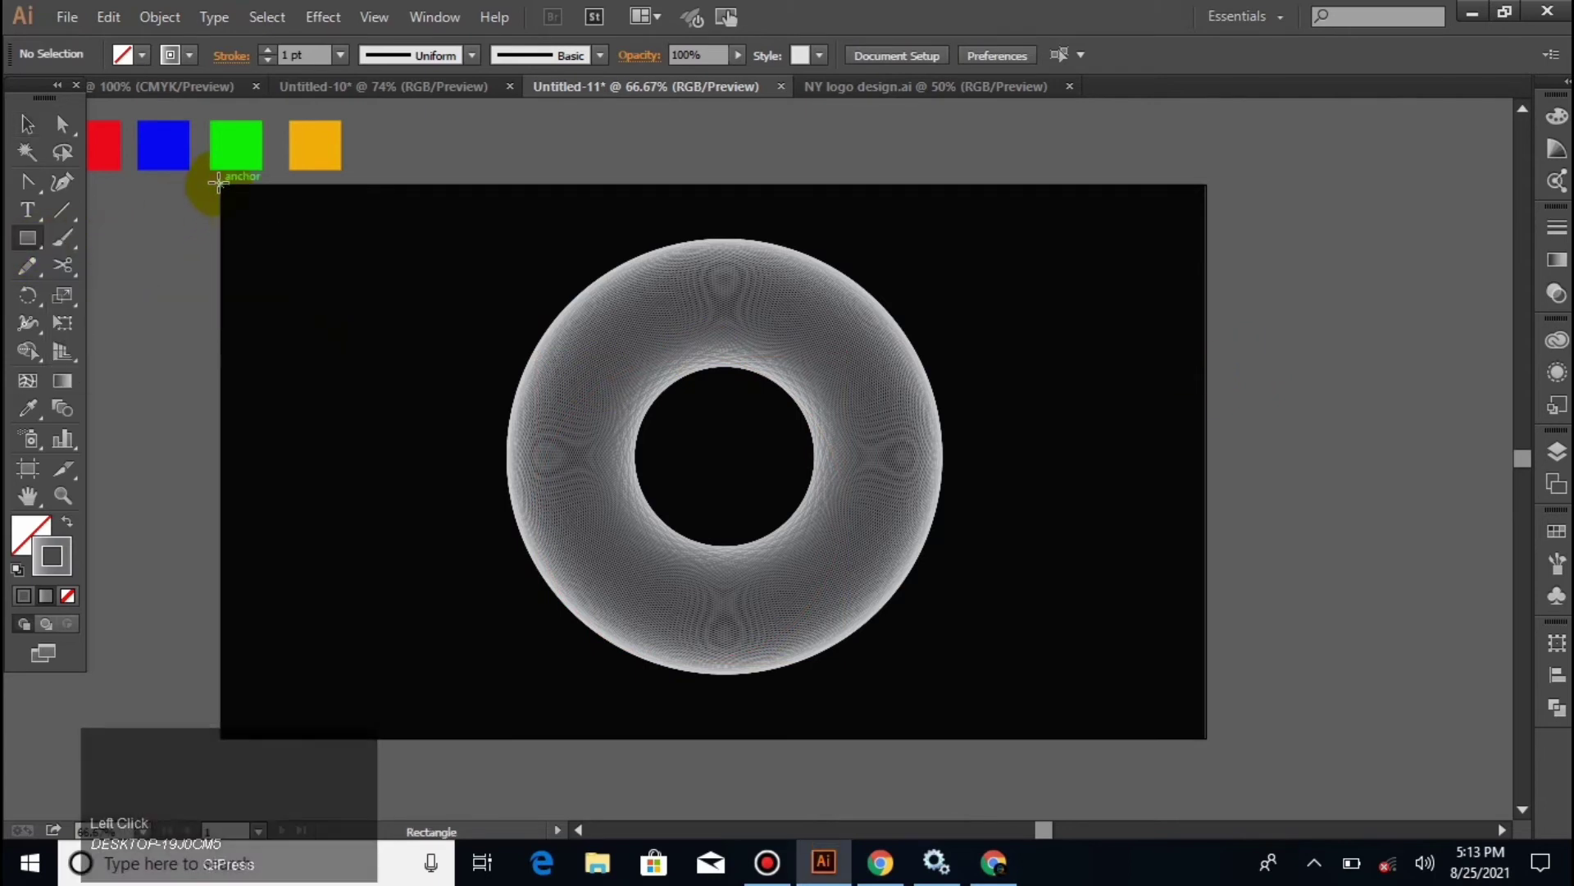
pyautogui.moveTo(220, 184); pyautogui.dragTo(1205, 738)
pyautogui.click(28, 407)
pyautogui.click(103, 146)
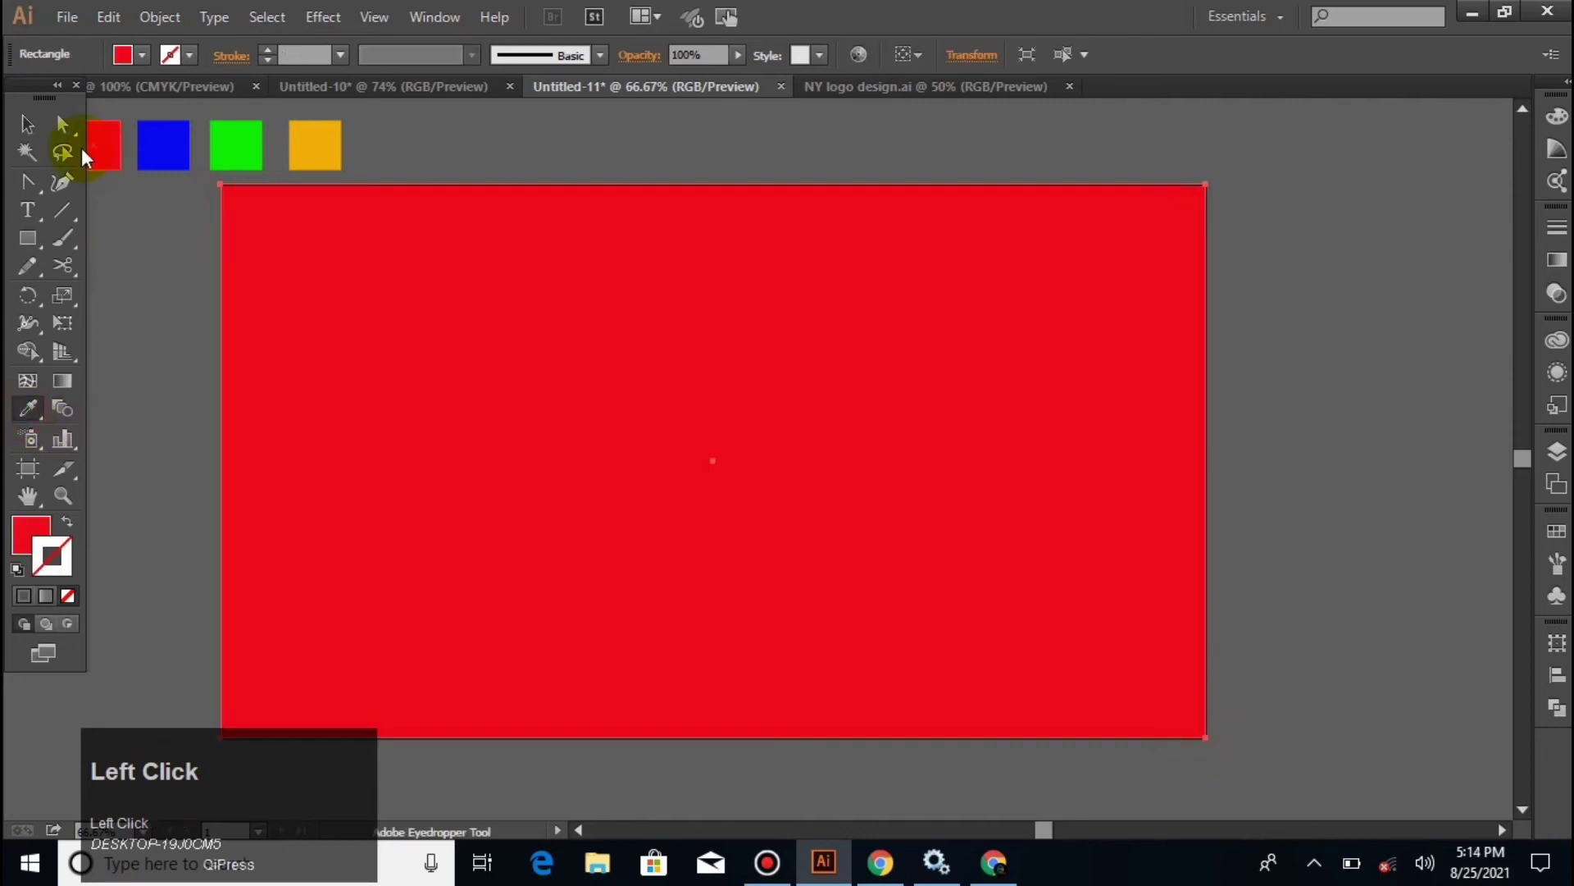
pyautogui.click(27, 128)
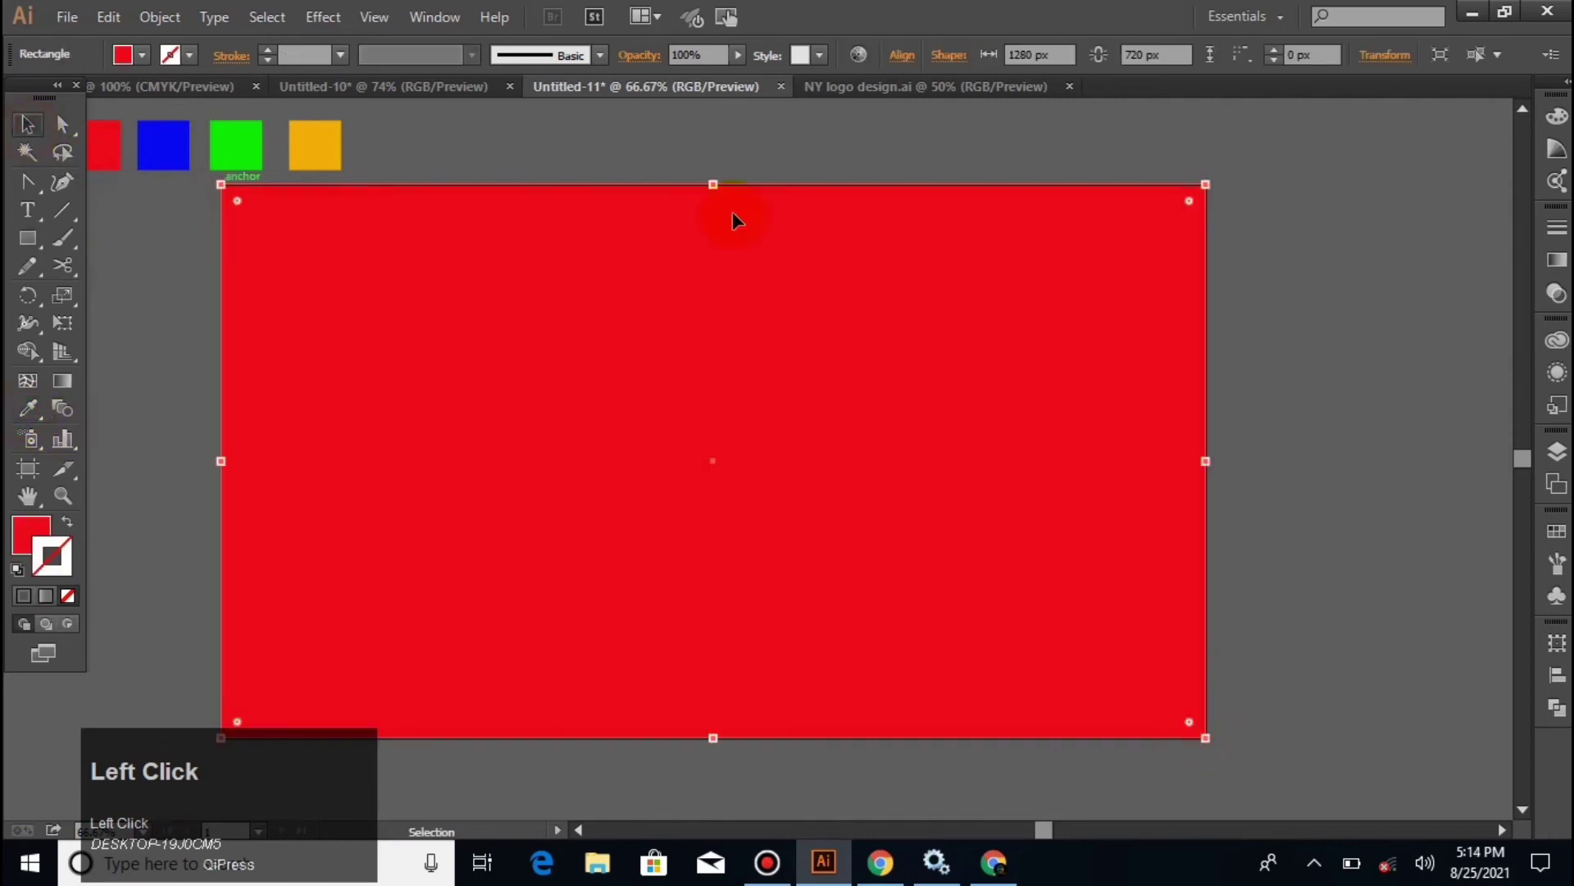
# Step: Set the red rectangle's blending mode to Color so it tints the ring beneath it, and leave the opacity at 100%
pyautogui.click(1558, 300)
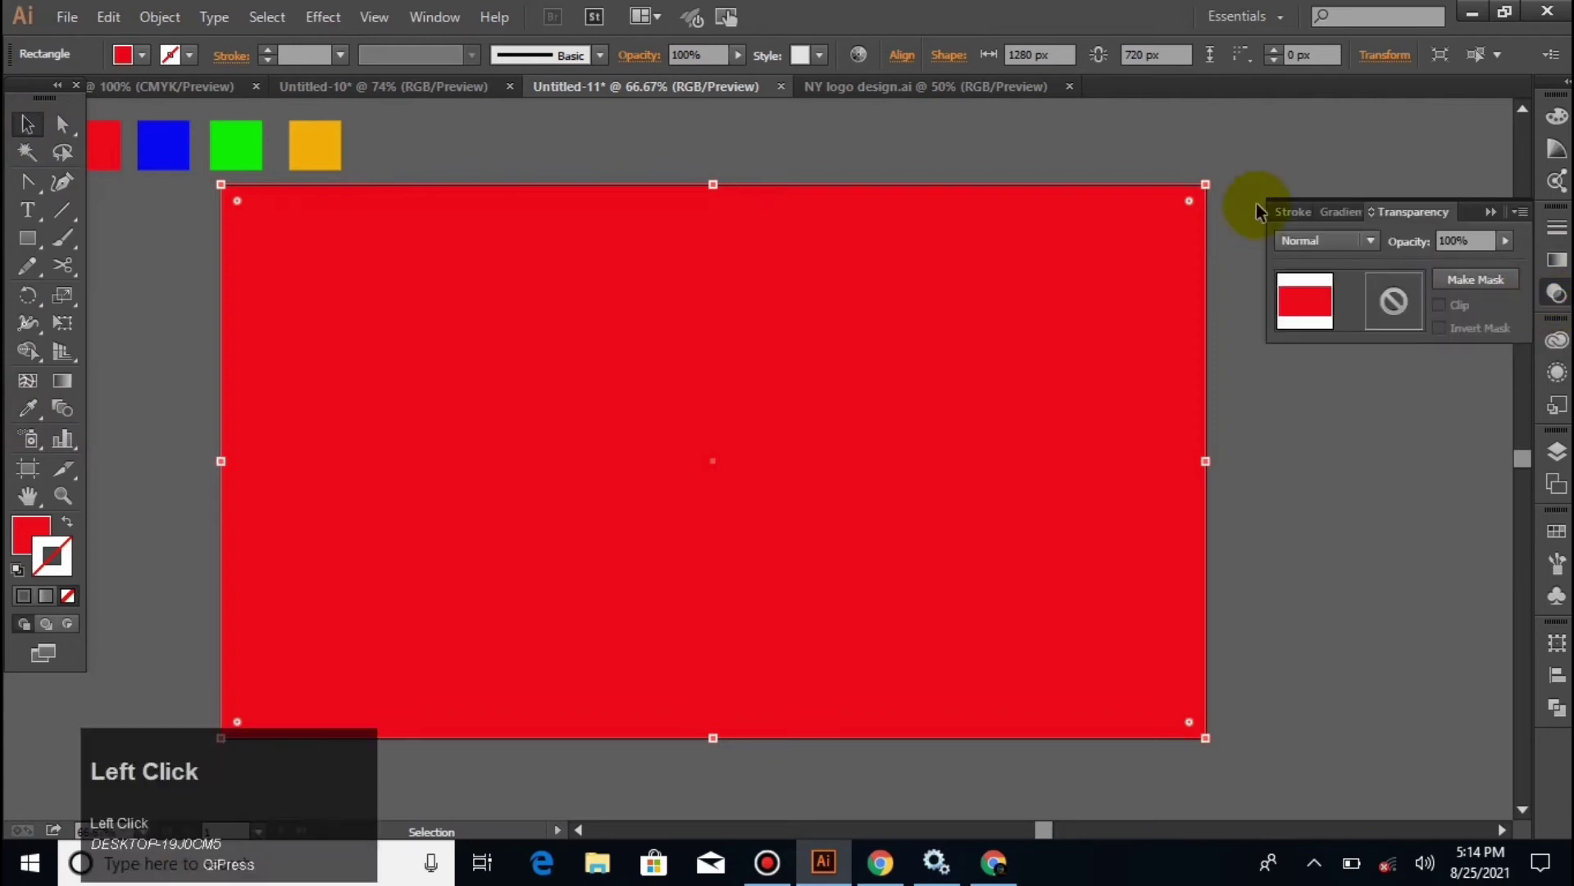
pyautogui.click(432, 23)
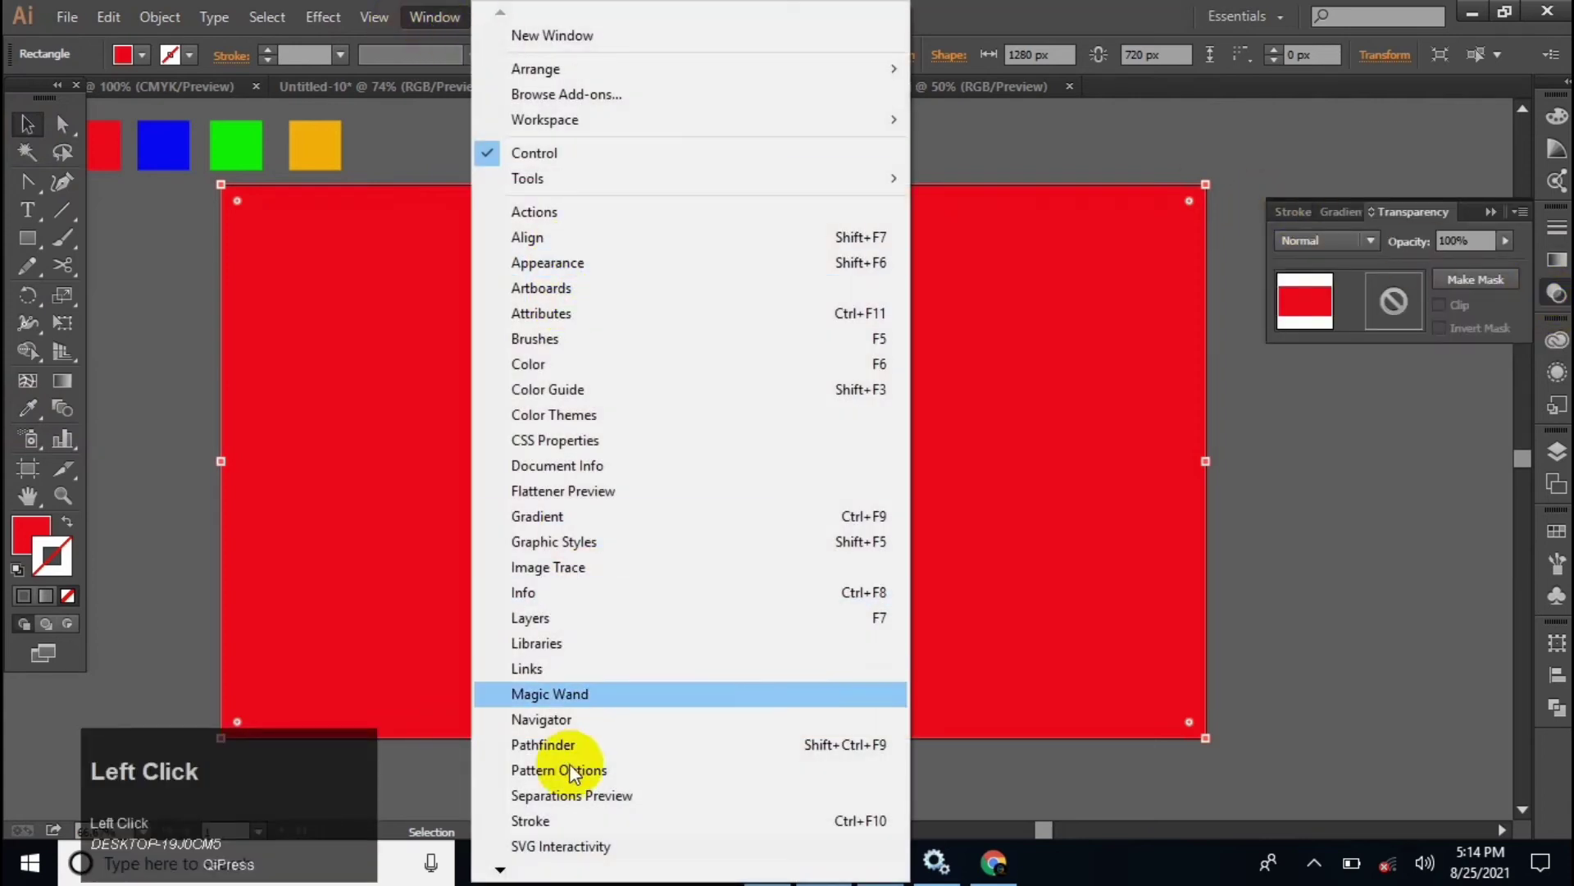
pyautogui.click(498, 869)
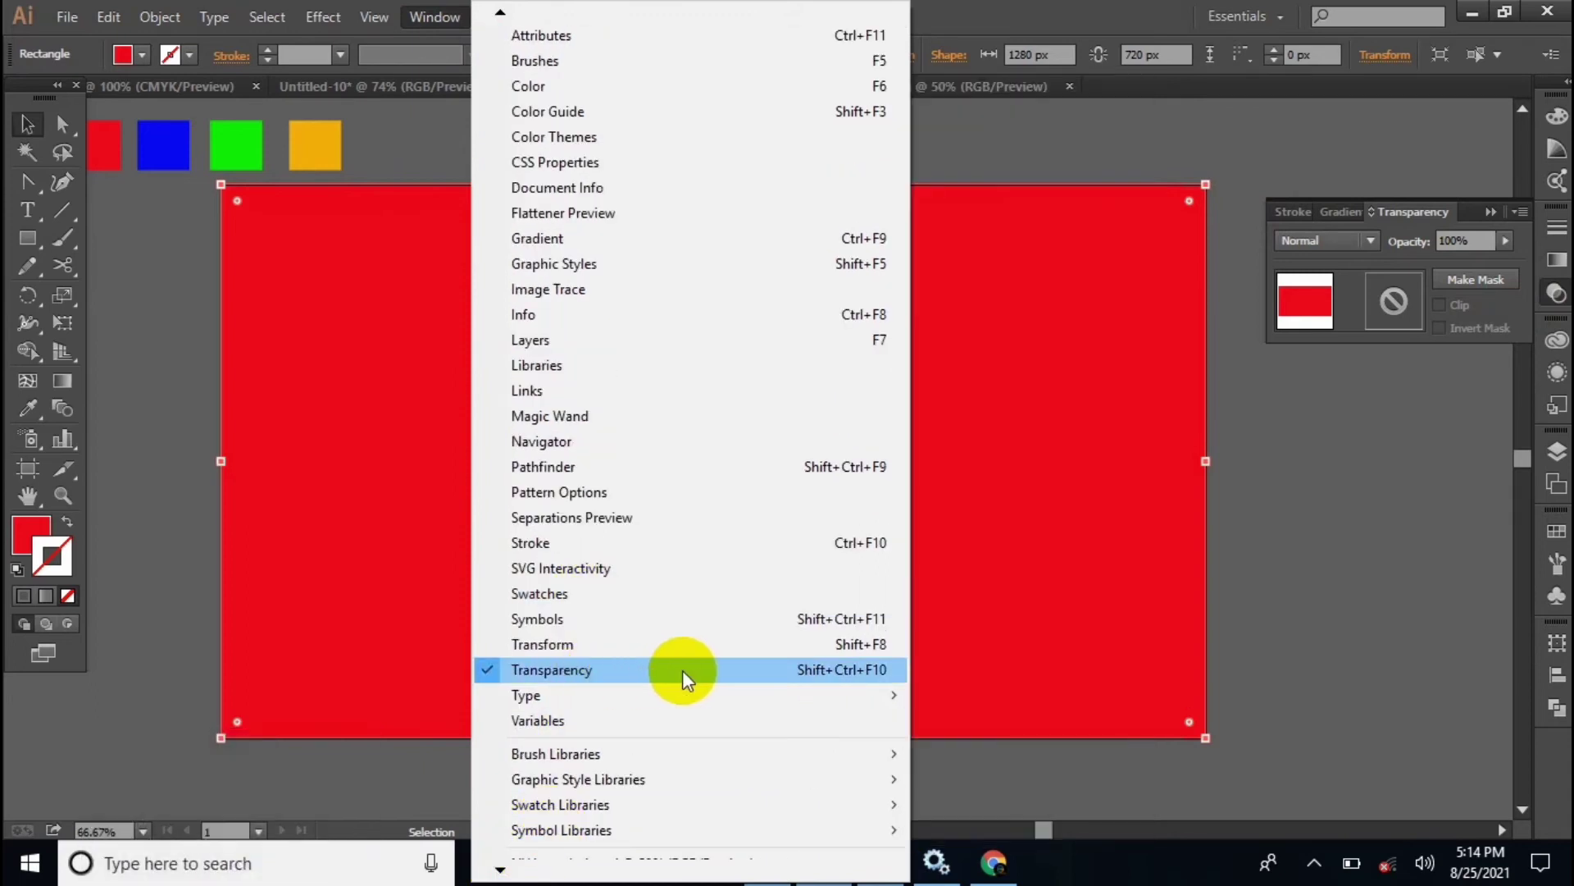
pyautogui.click(682, 671)
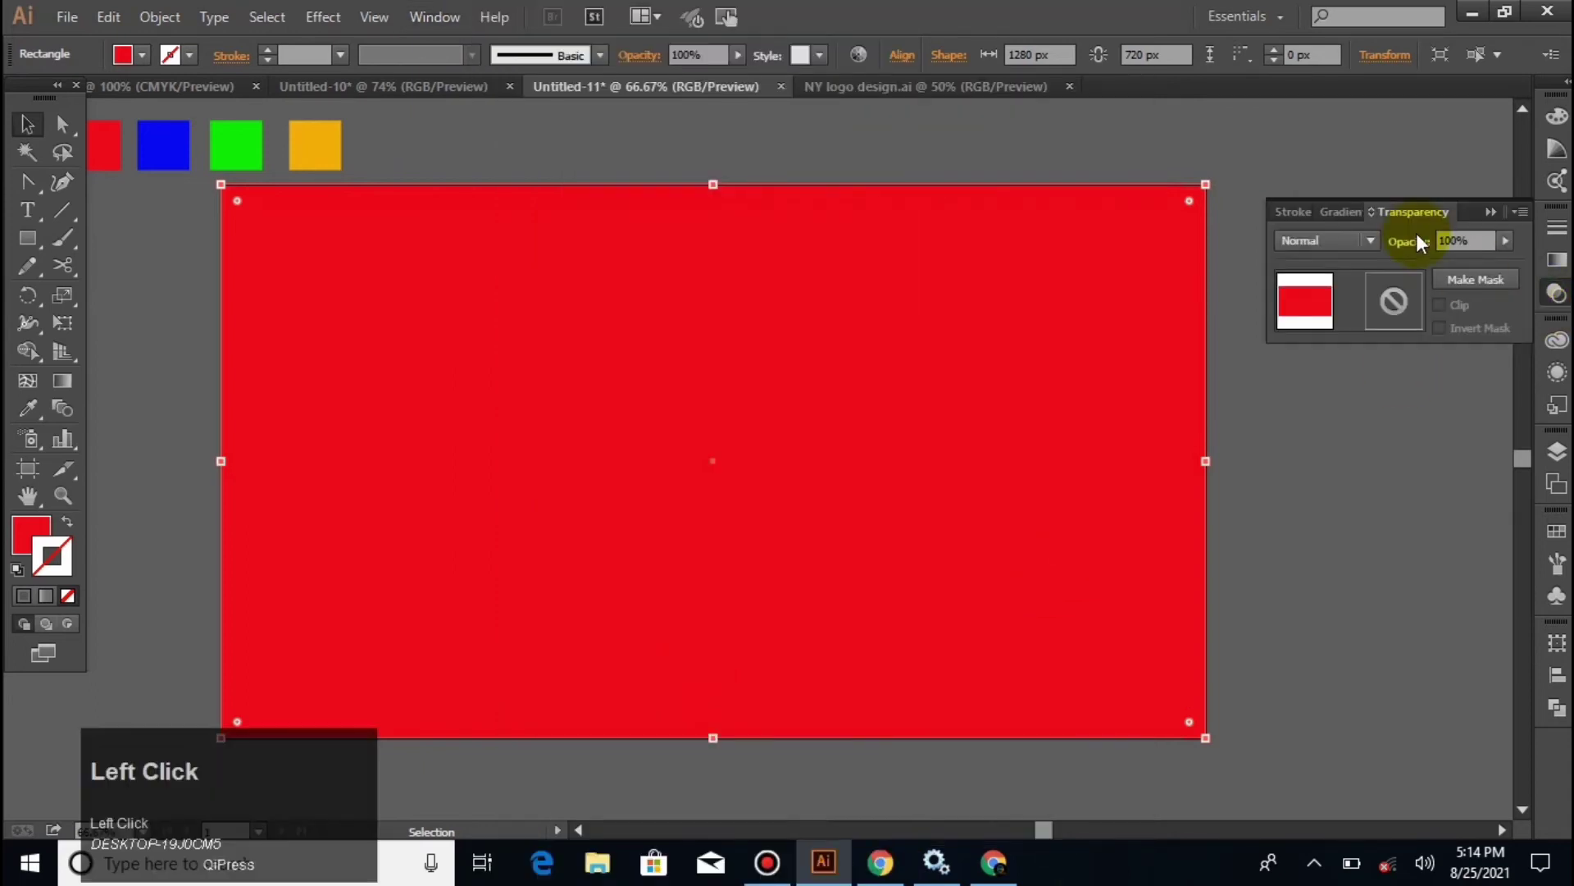
pyautogui.click(1372, 243)
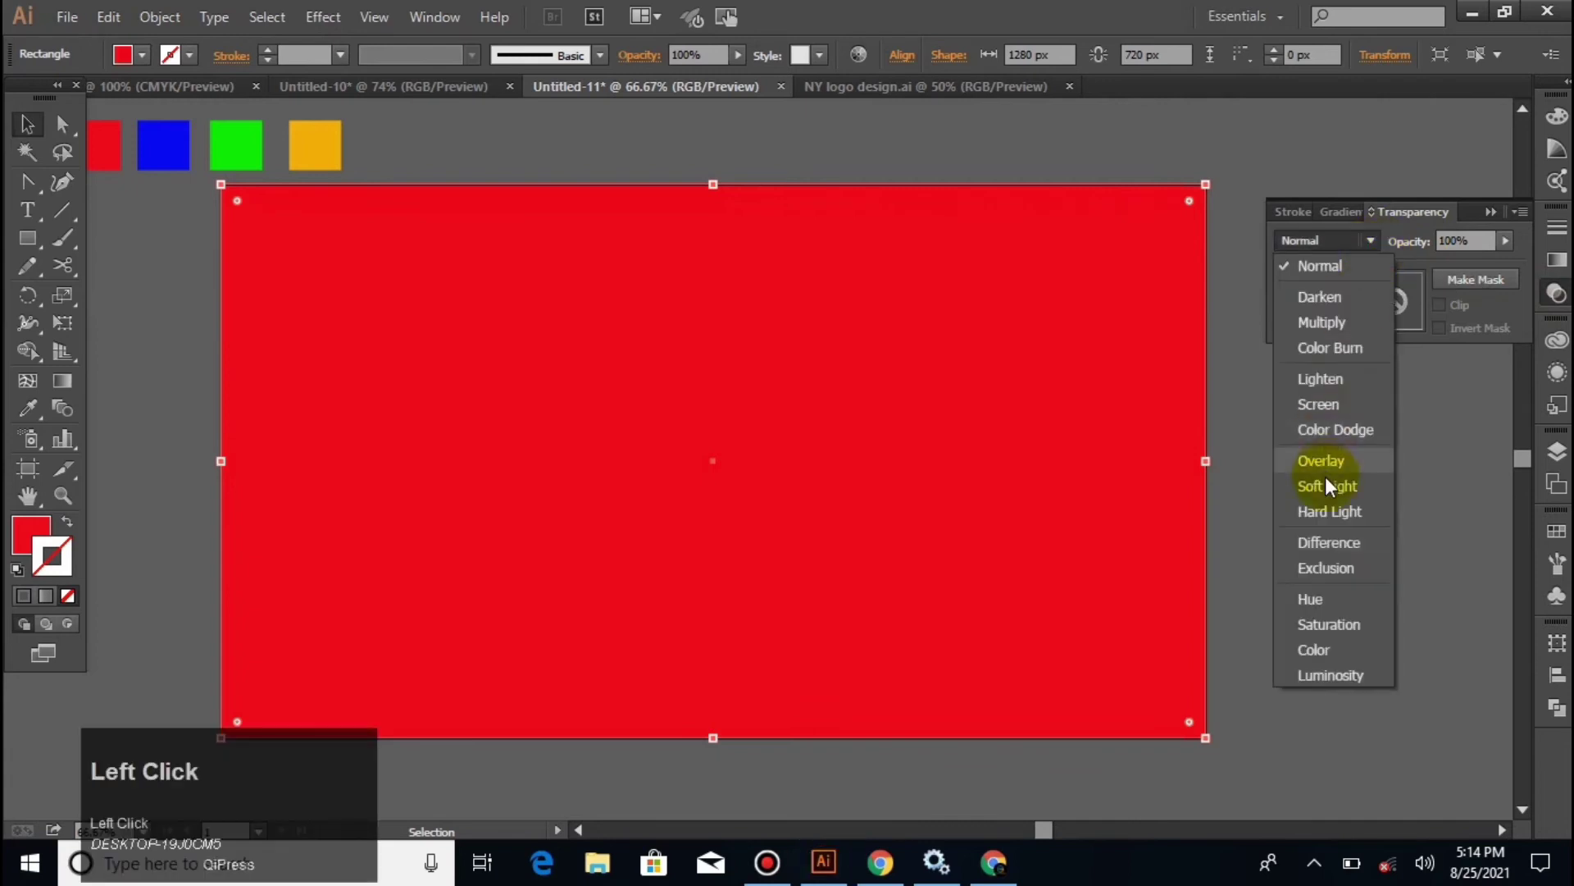
pyautogui.click(1330, 647)
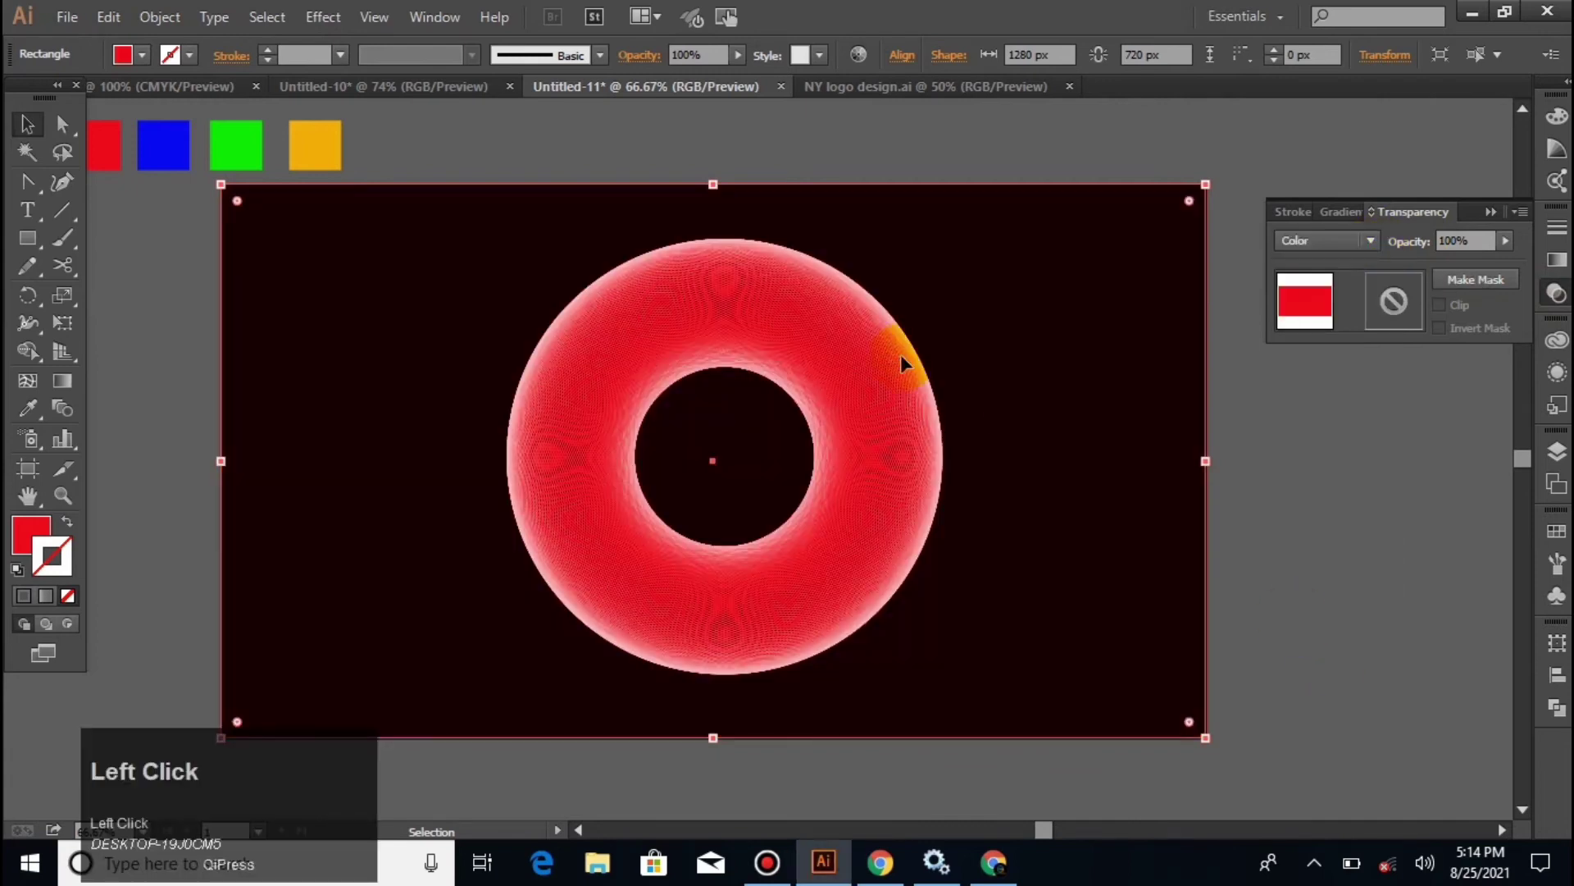
pyautogui.click(551, 145)
# Step: Add gradient mesh lines to the rectangle crossing at the ring's four diagonal edges, at about X 445 and 862 px, Y 161 and 546 px
pyautogui.click(854, 450)
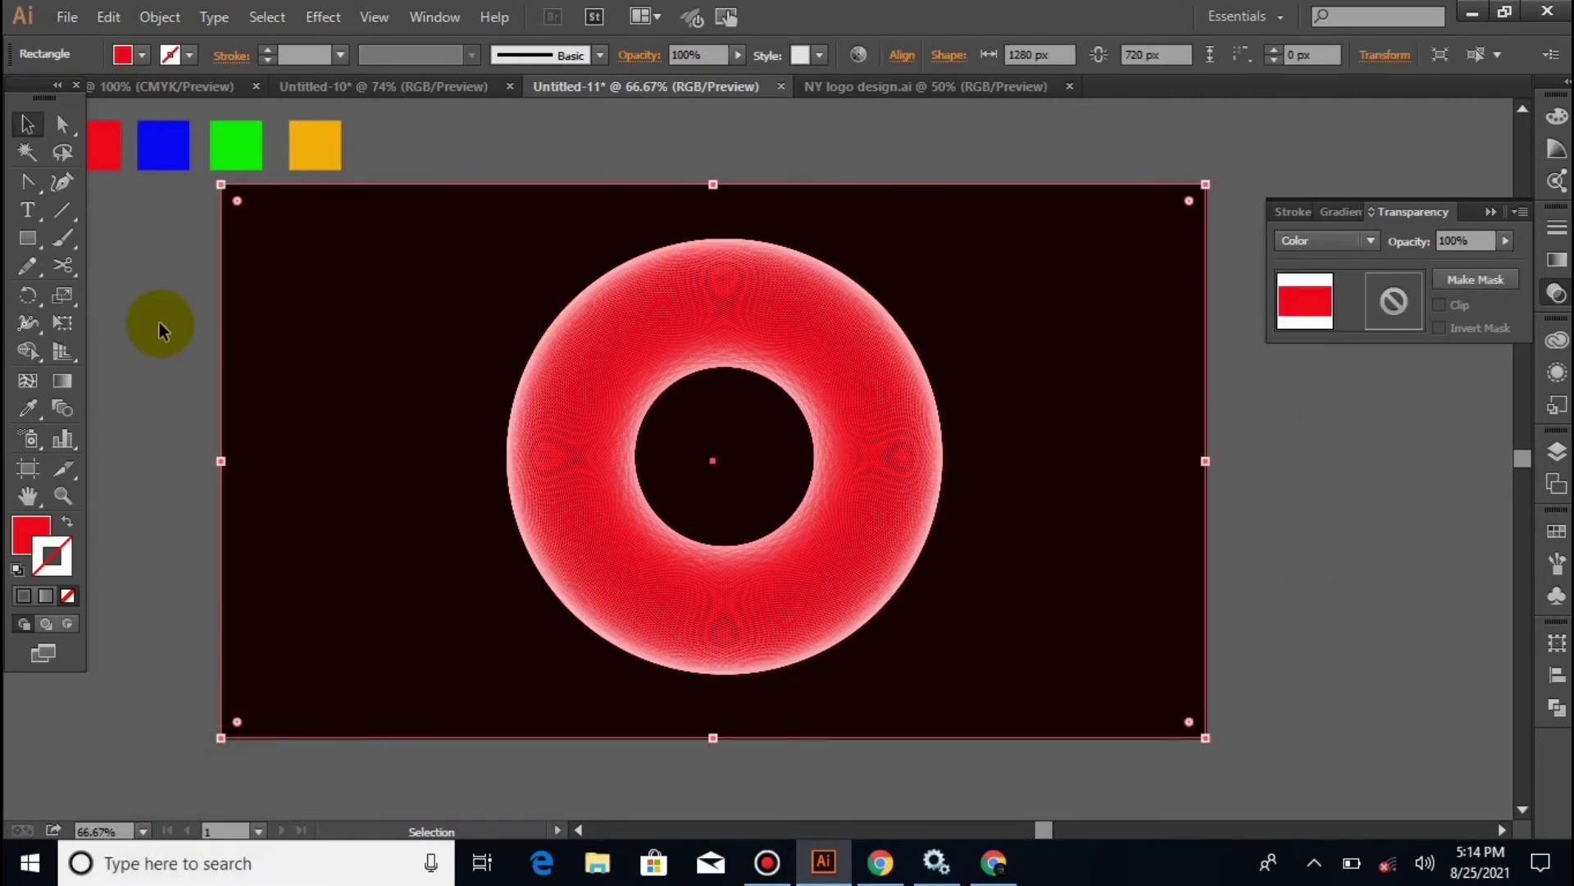
pyautogui.click(30, 380)
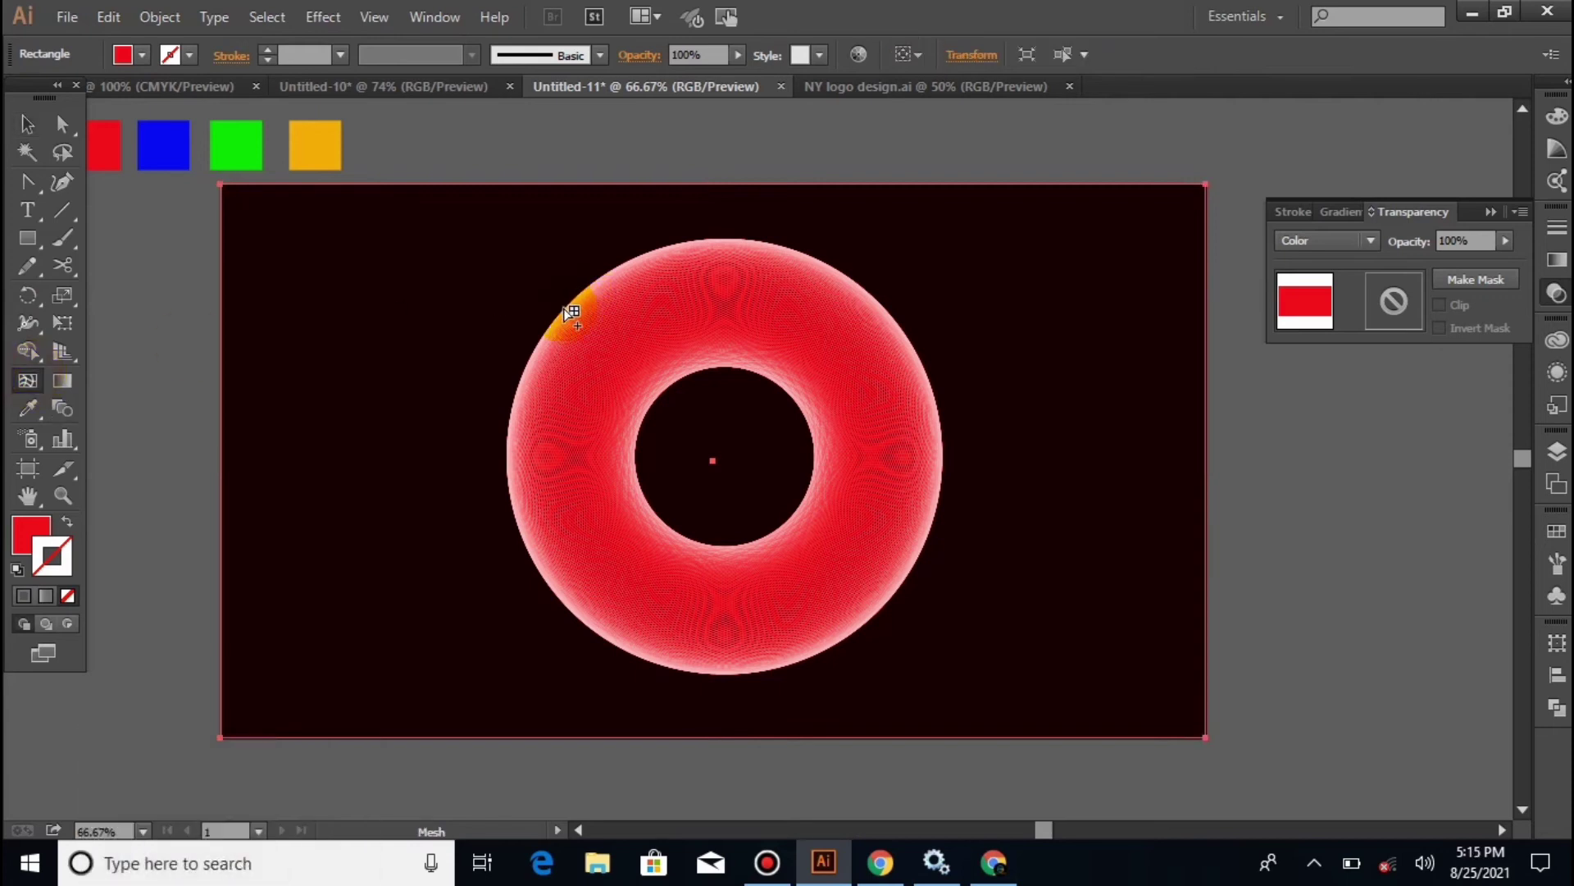
pyautogui.click(563, 309)
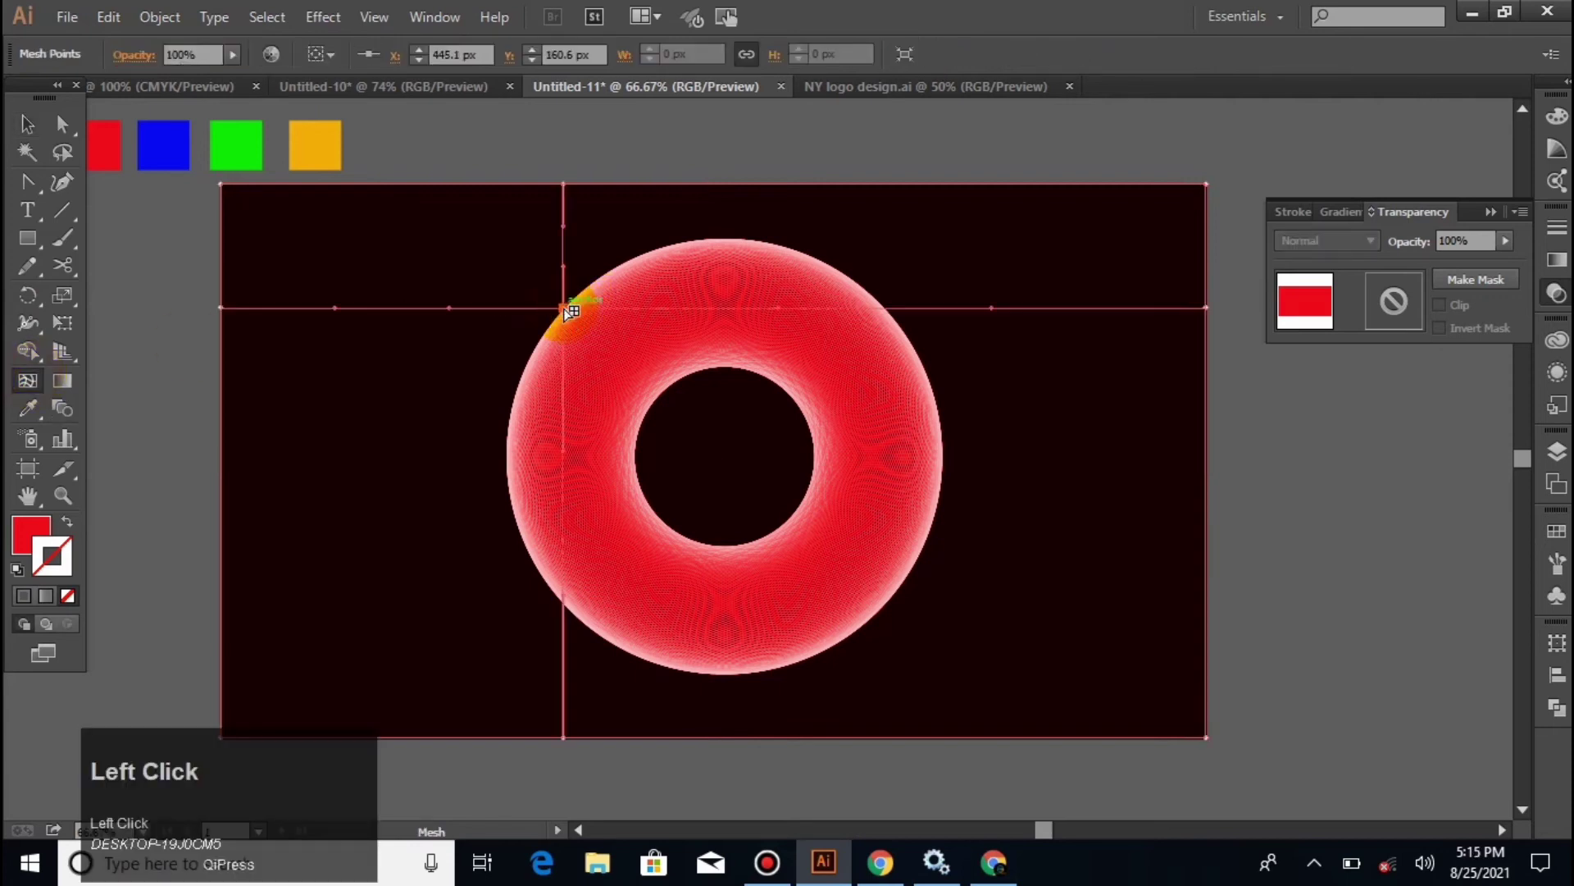
pyautogui.click(885, 309)
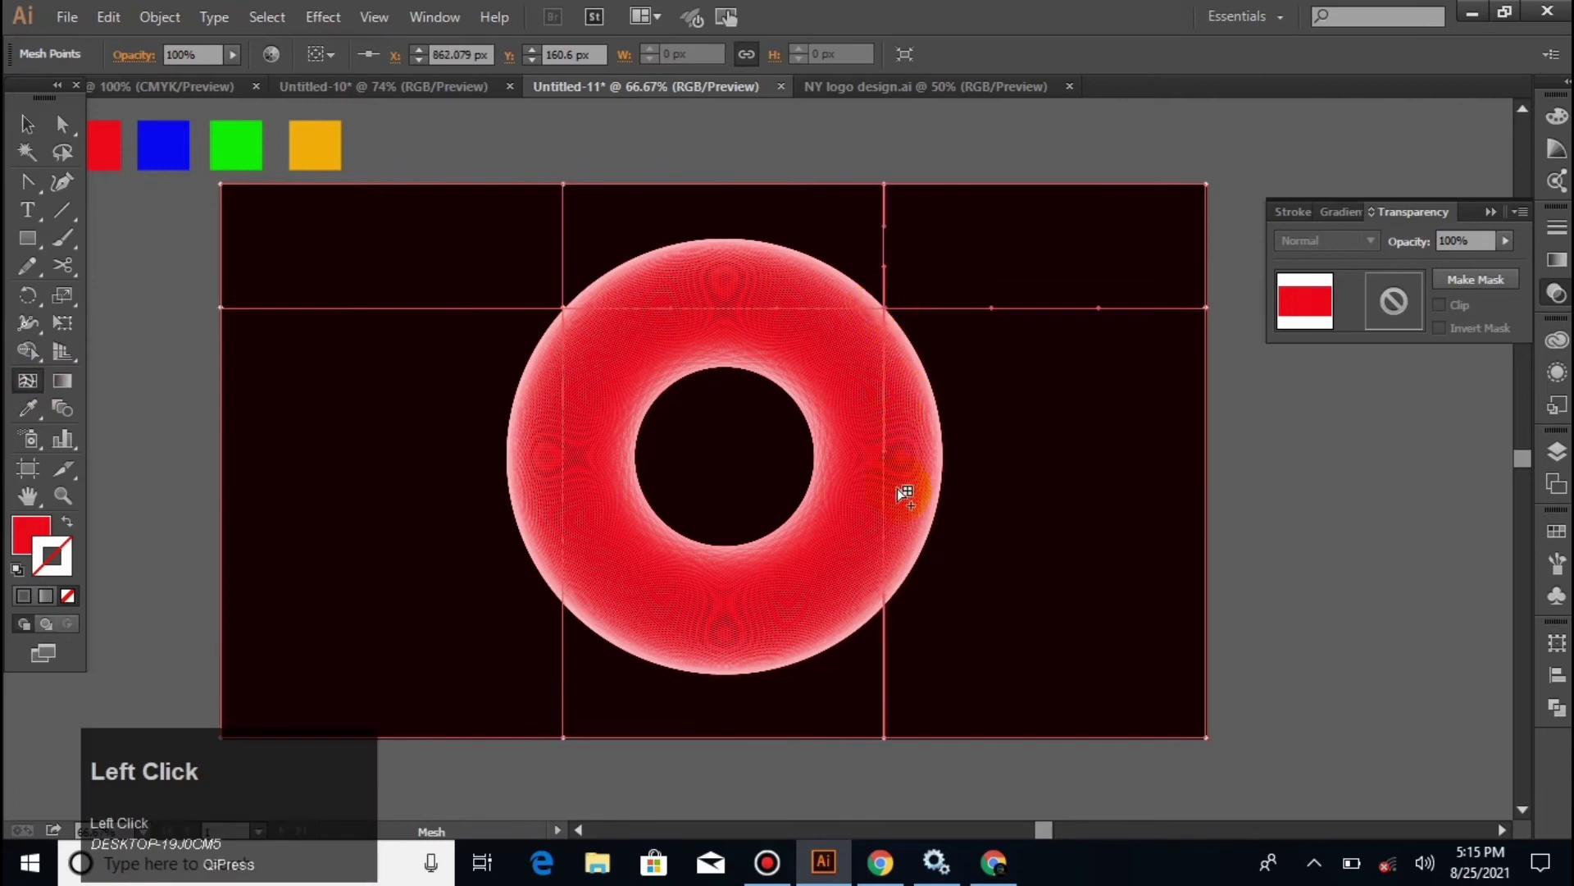
pyautogui.click(885, 605)
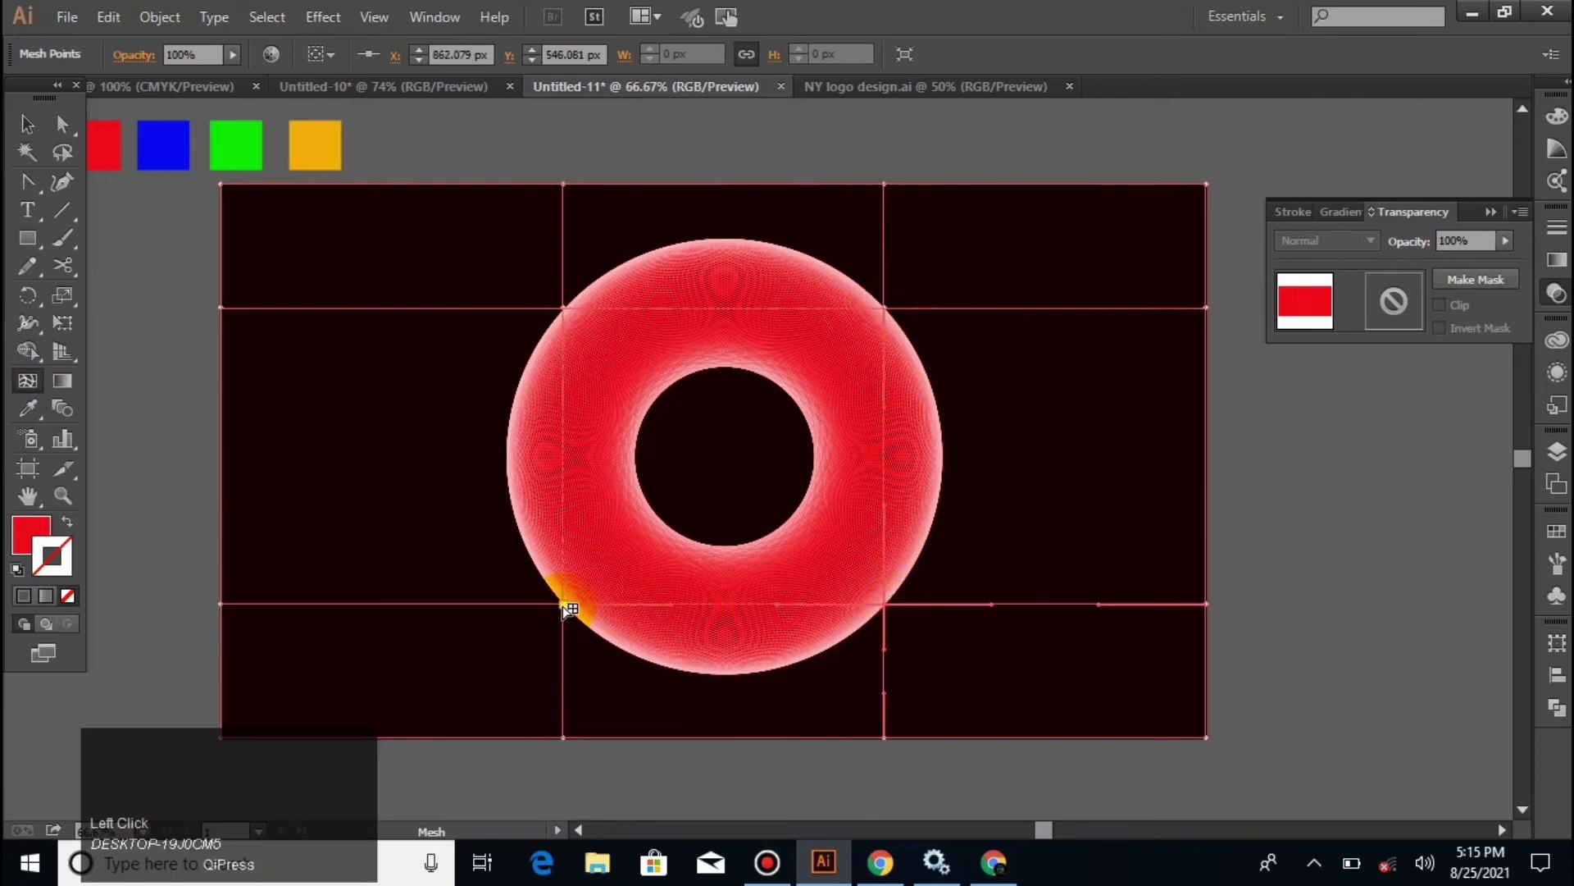
pyautogui.click(564, 605)
pyautogui.click(32, 130)
# Step: Colour the upper-left mesh point with the sampled orange-yellow square and the lower-left mesh point with the sampled green square
pyautogui.click(62, 124)
pyautogui.click(202, 289)
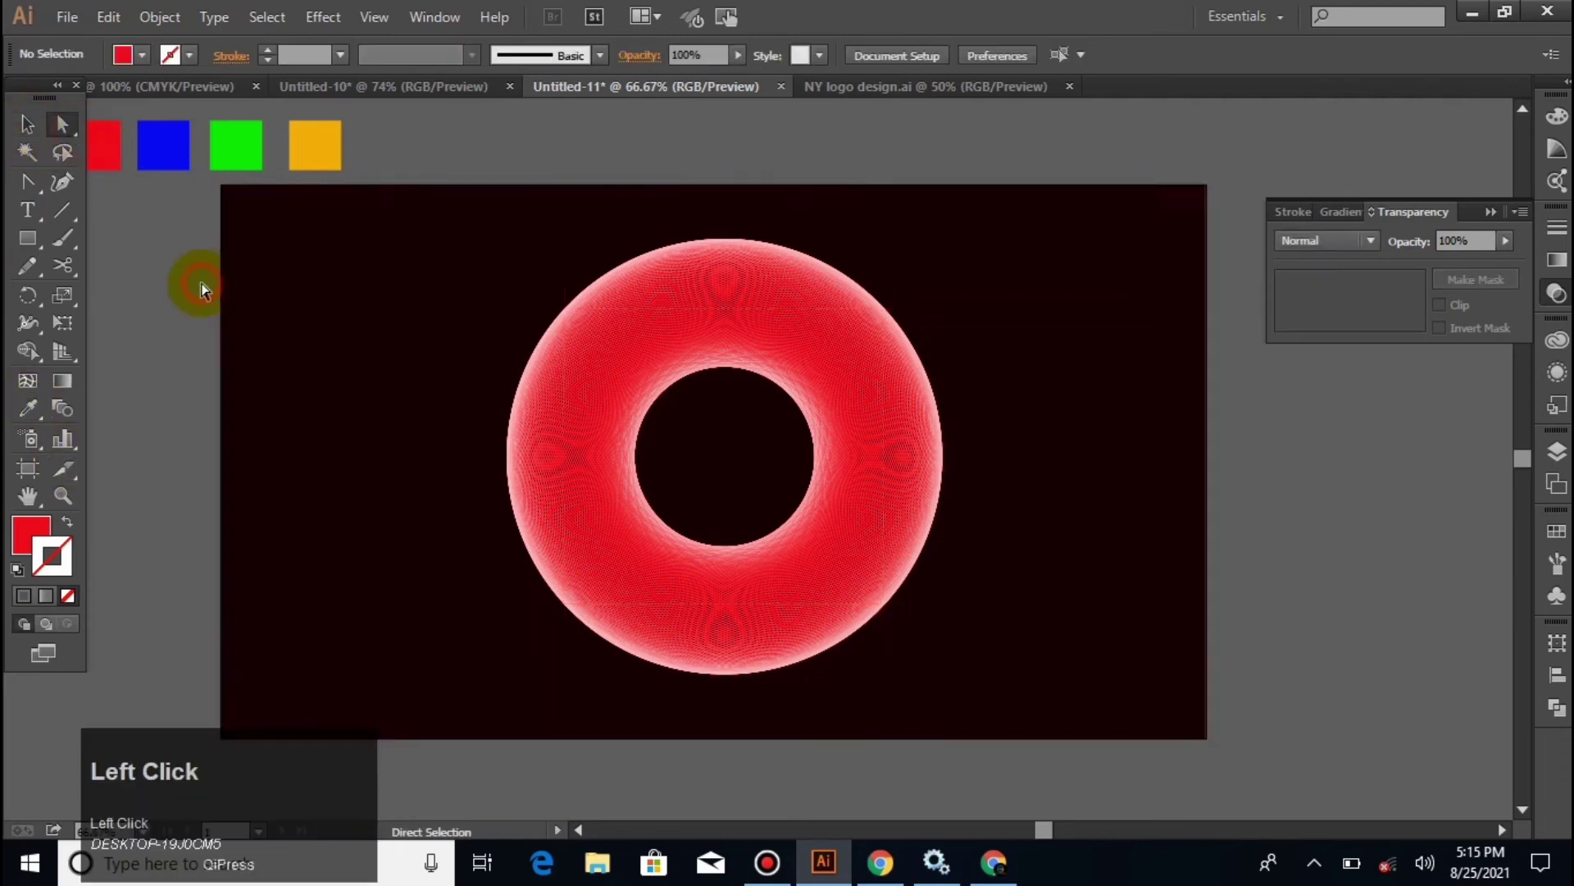
pyautogui.click(565, 309)
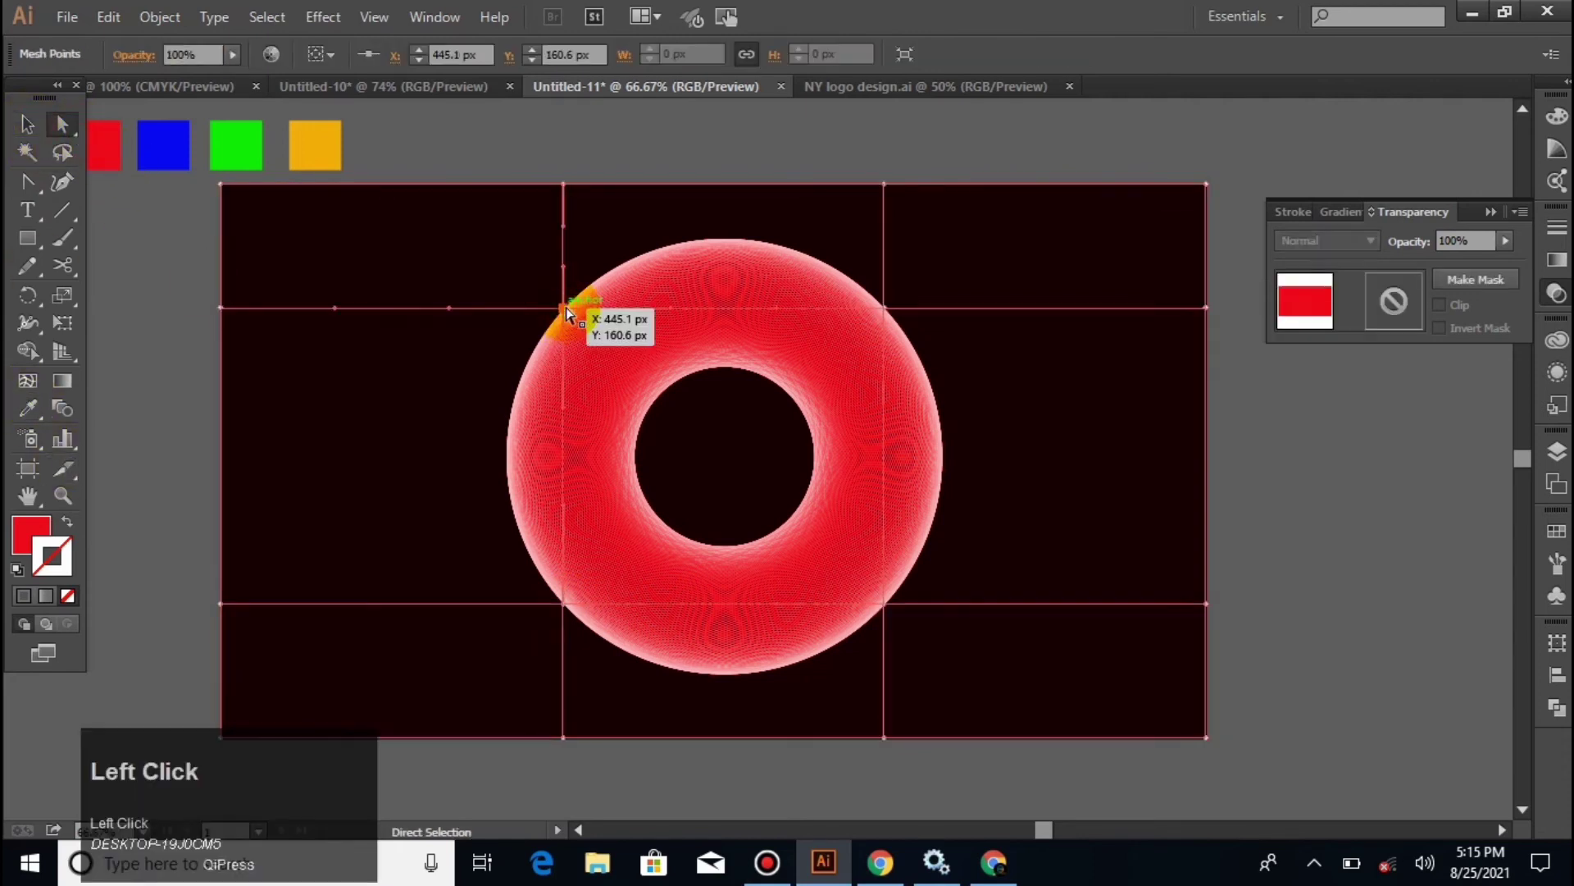
pyautogui.click(28, 407)
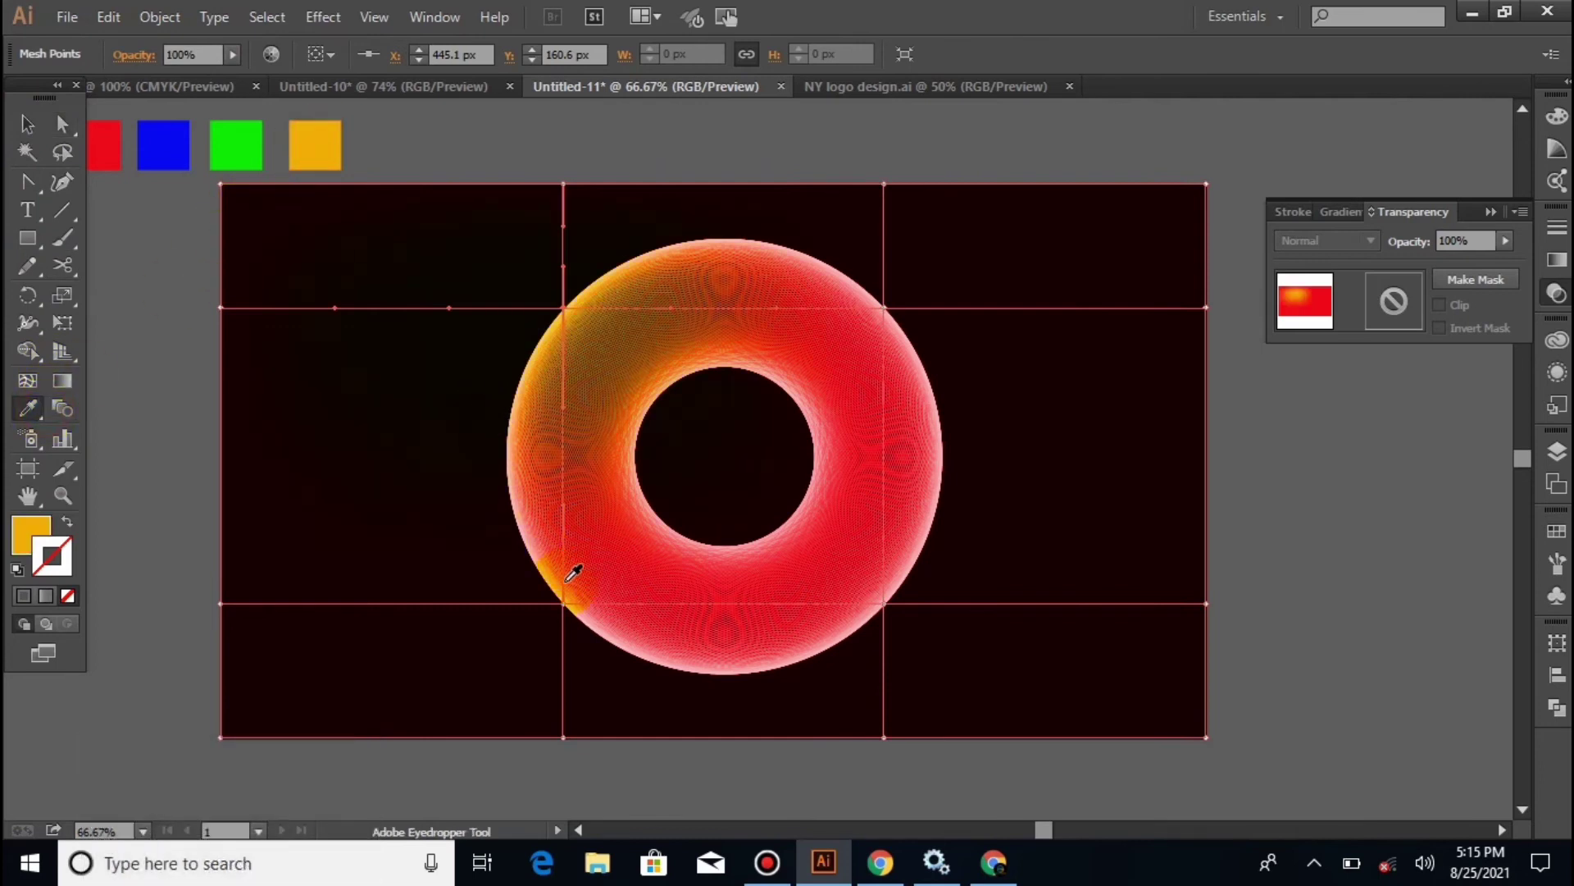
pyautogui.click(62, 124)
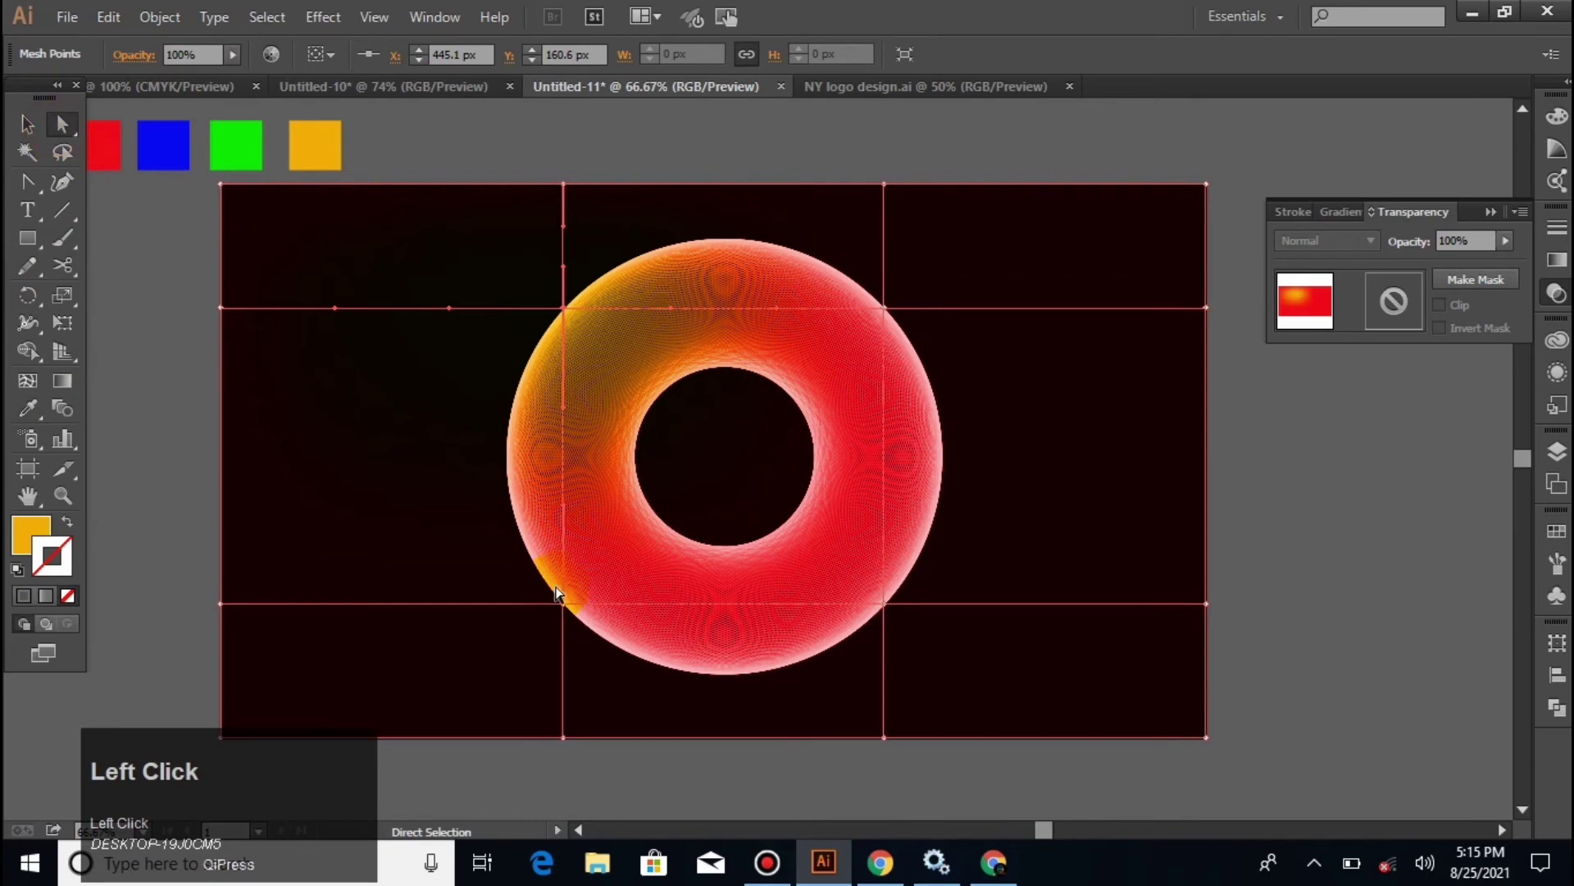
pyautogui.click(566, 605)
pyautogui.click(28, 407)
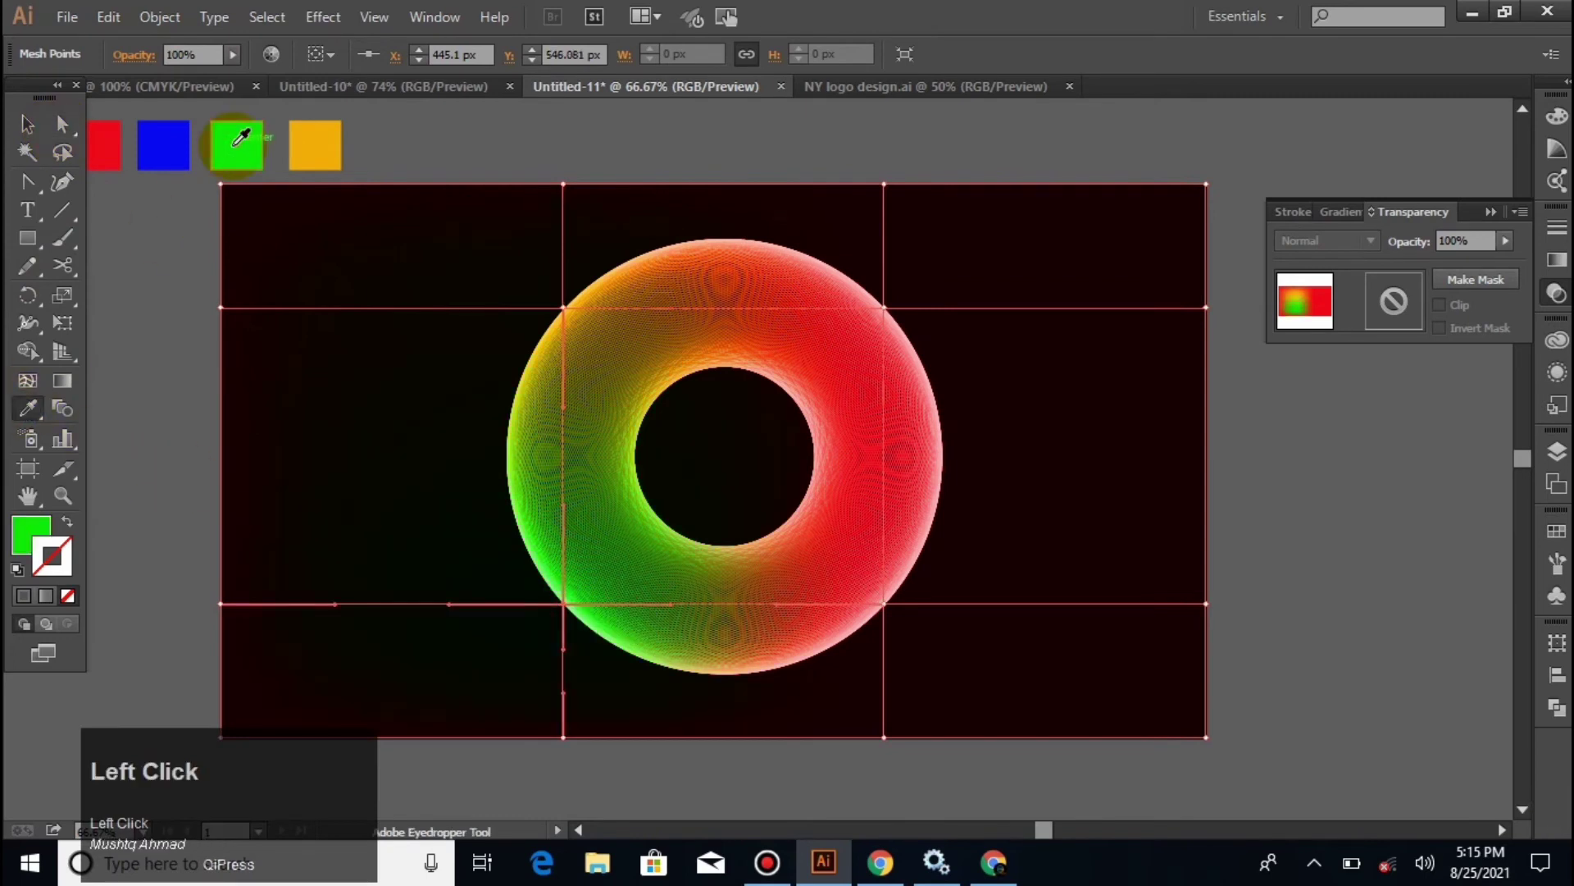
# Step: Colour the lower-right mesh point with the sampled blue square and the upper-right mesh point with the sampled red square
pyautogui.click(60, 130)
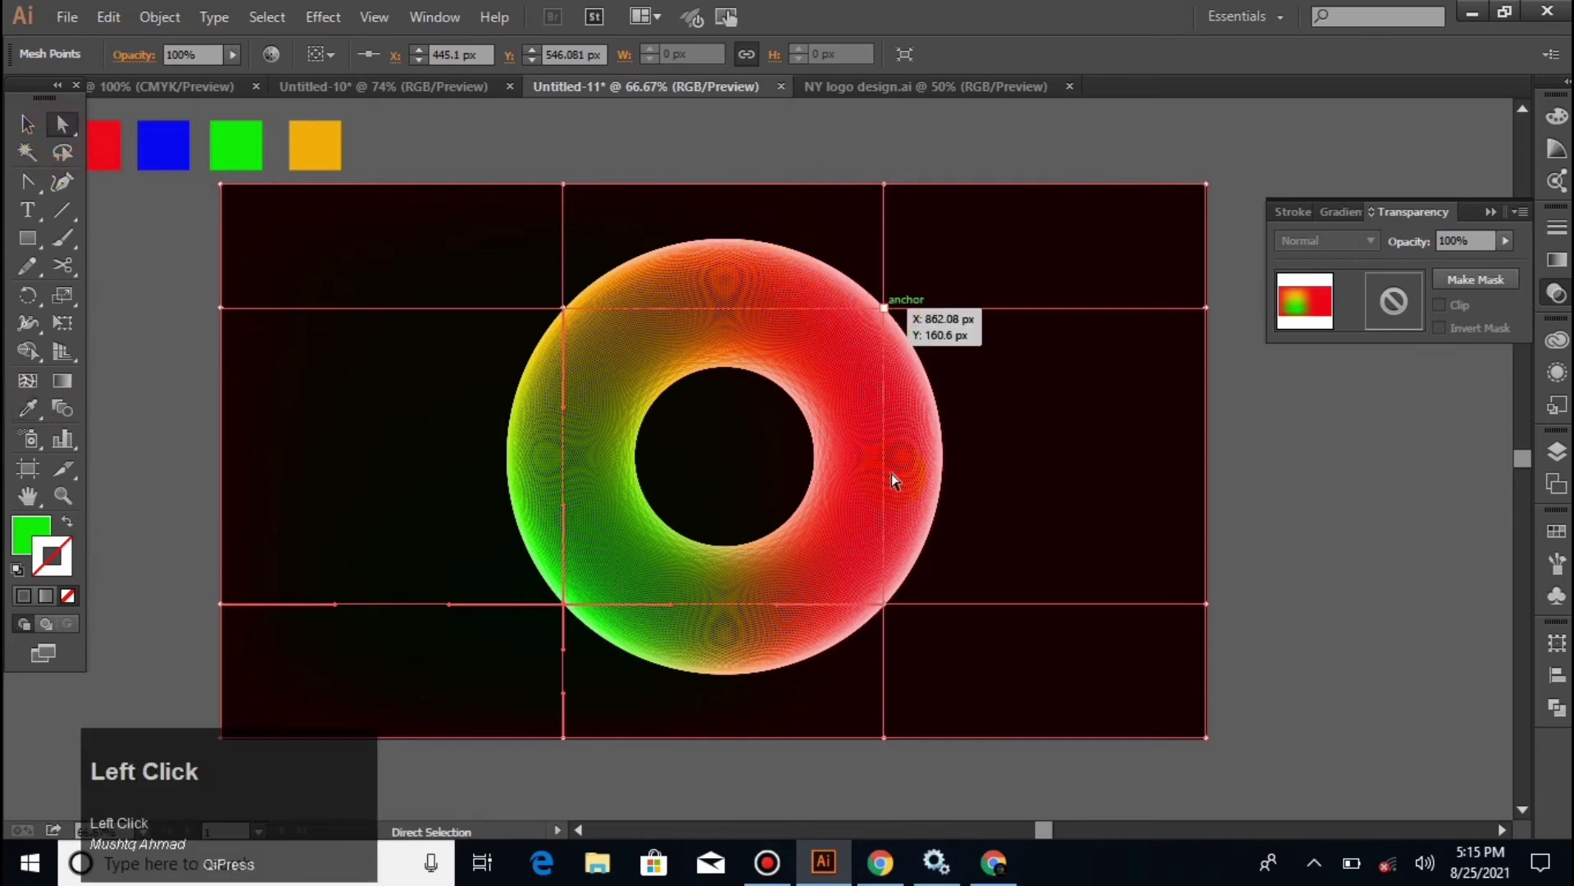
pyautogui.click(884, 603)
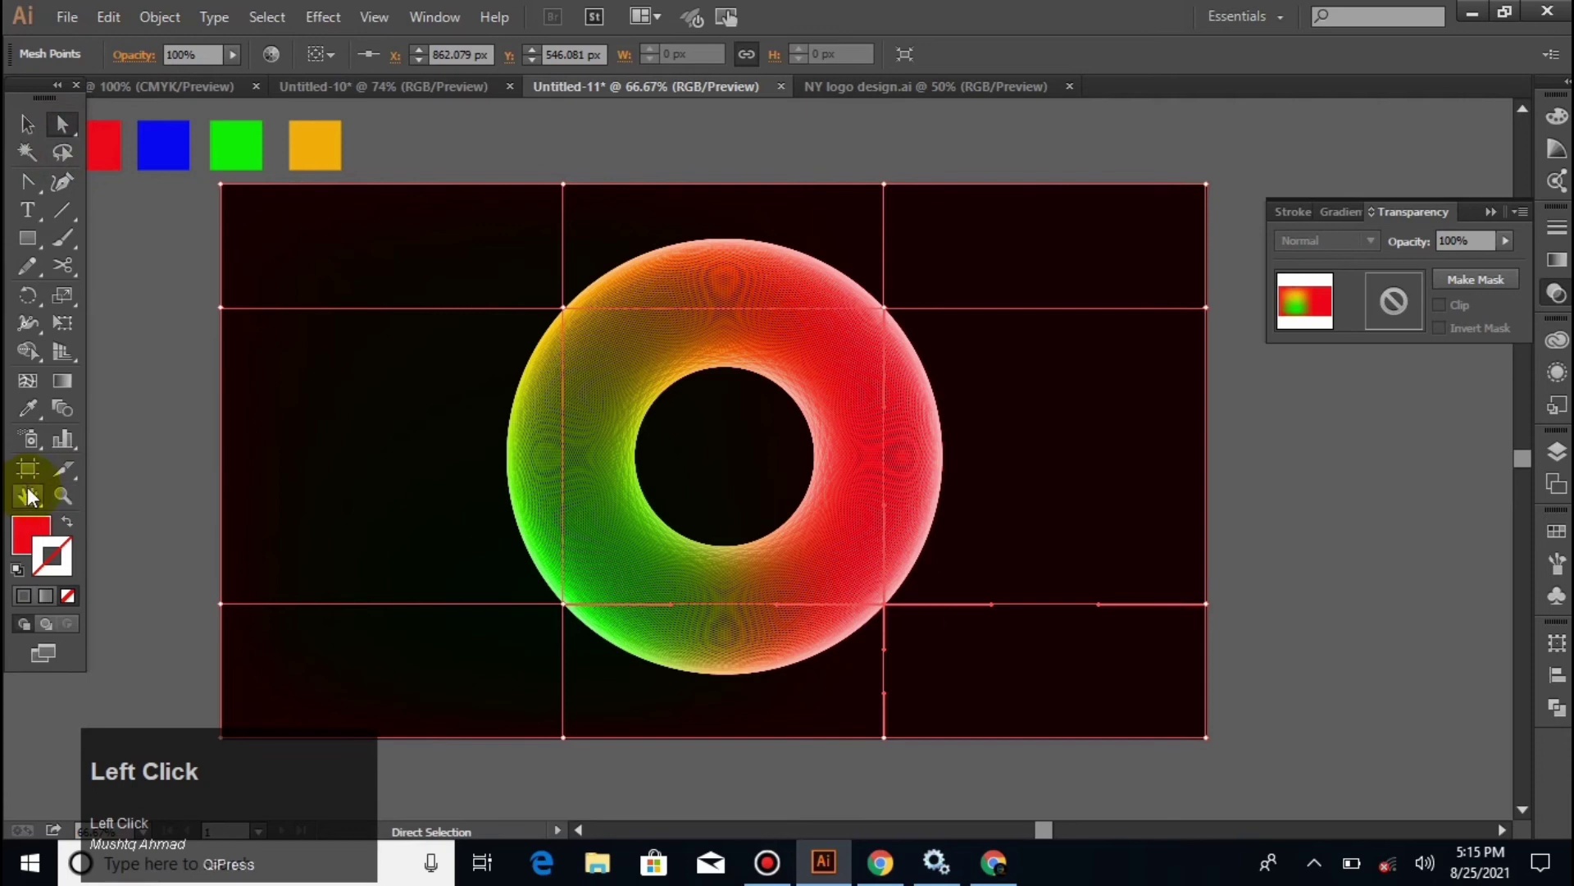
pyautogui.click(27, 412)
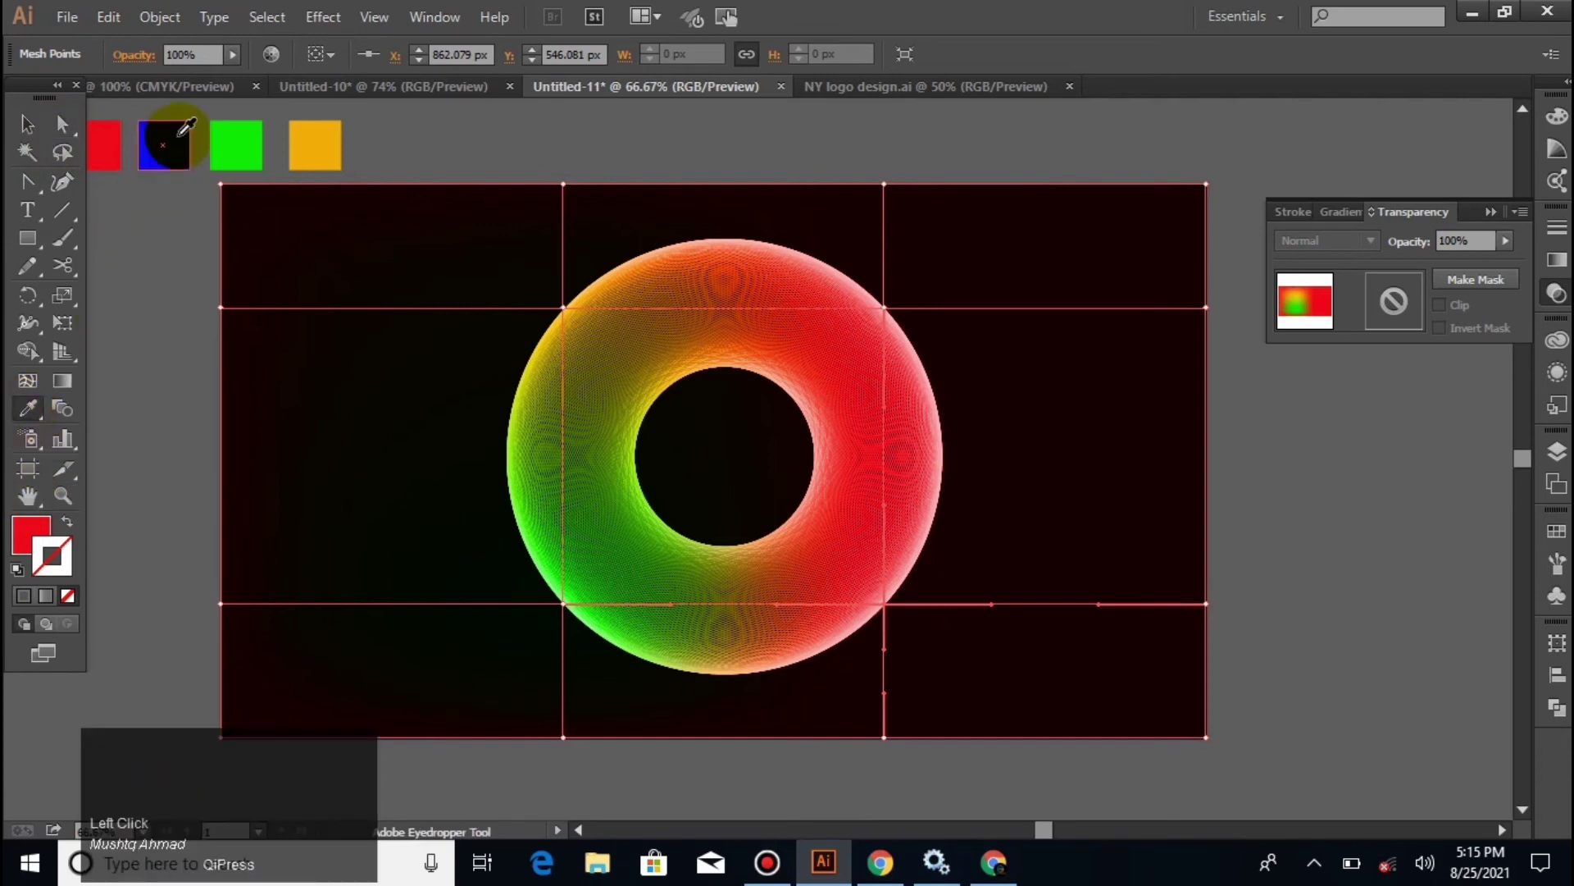
pyautogui.click(186, 126)
pyautogui.click(62, 124)
pyautogui.click(887, 310)
pyautogui.click(27, 407)
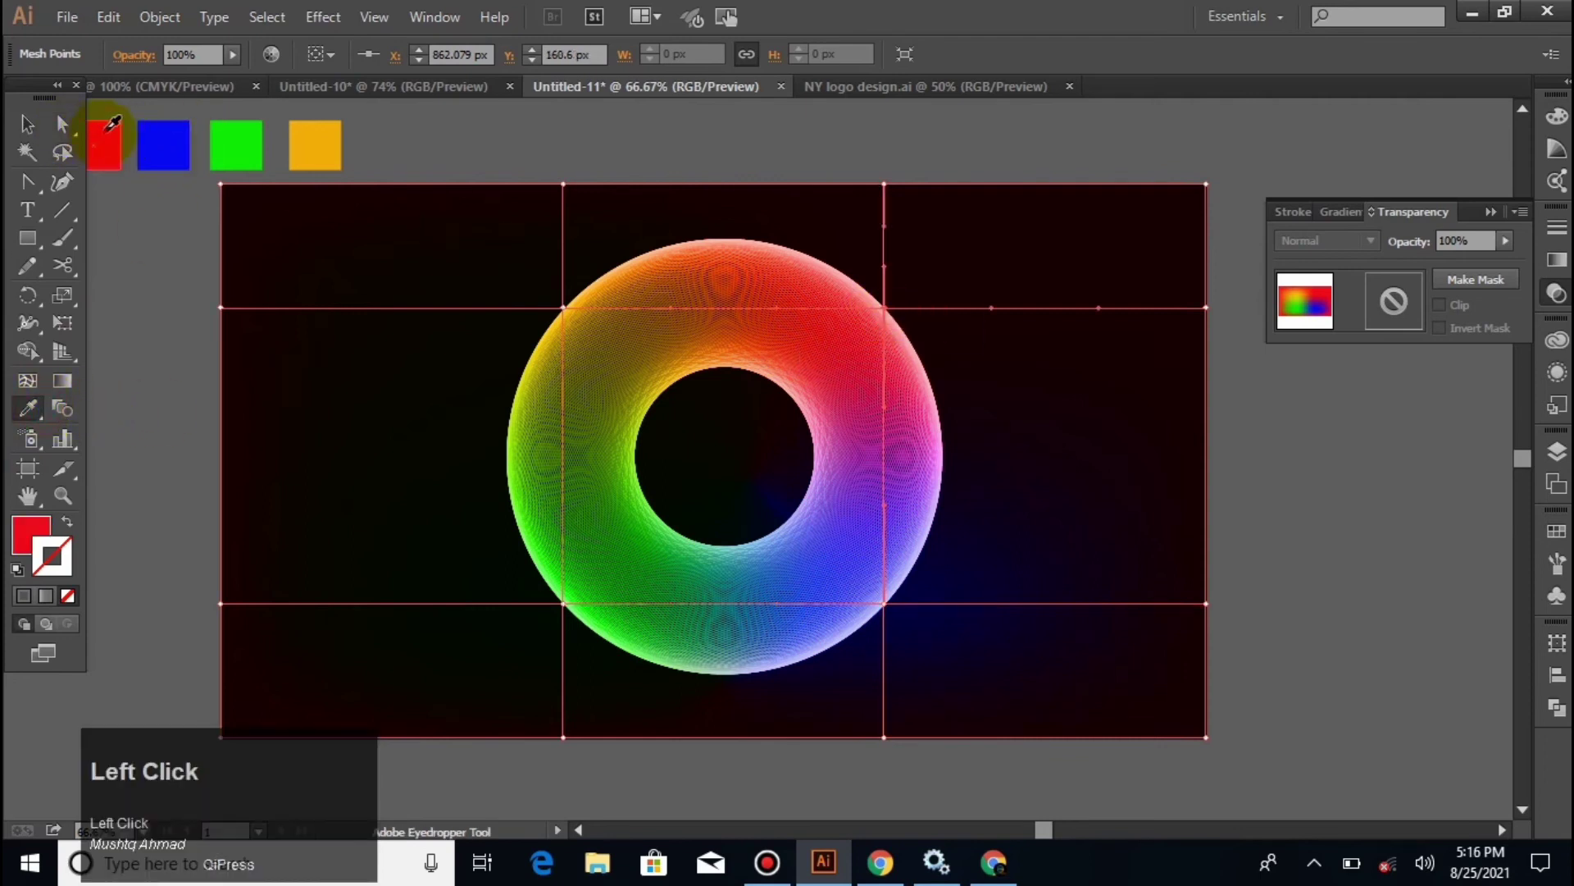
# Step: Move the four inner mesh points diagonally outward, just beyond the ring's outer edge, and deselect the mesh
pyautogui.click(62, 124)
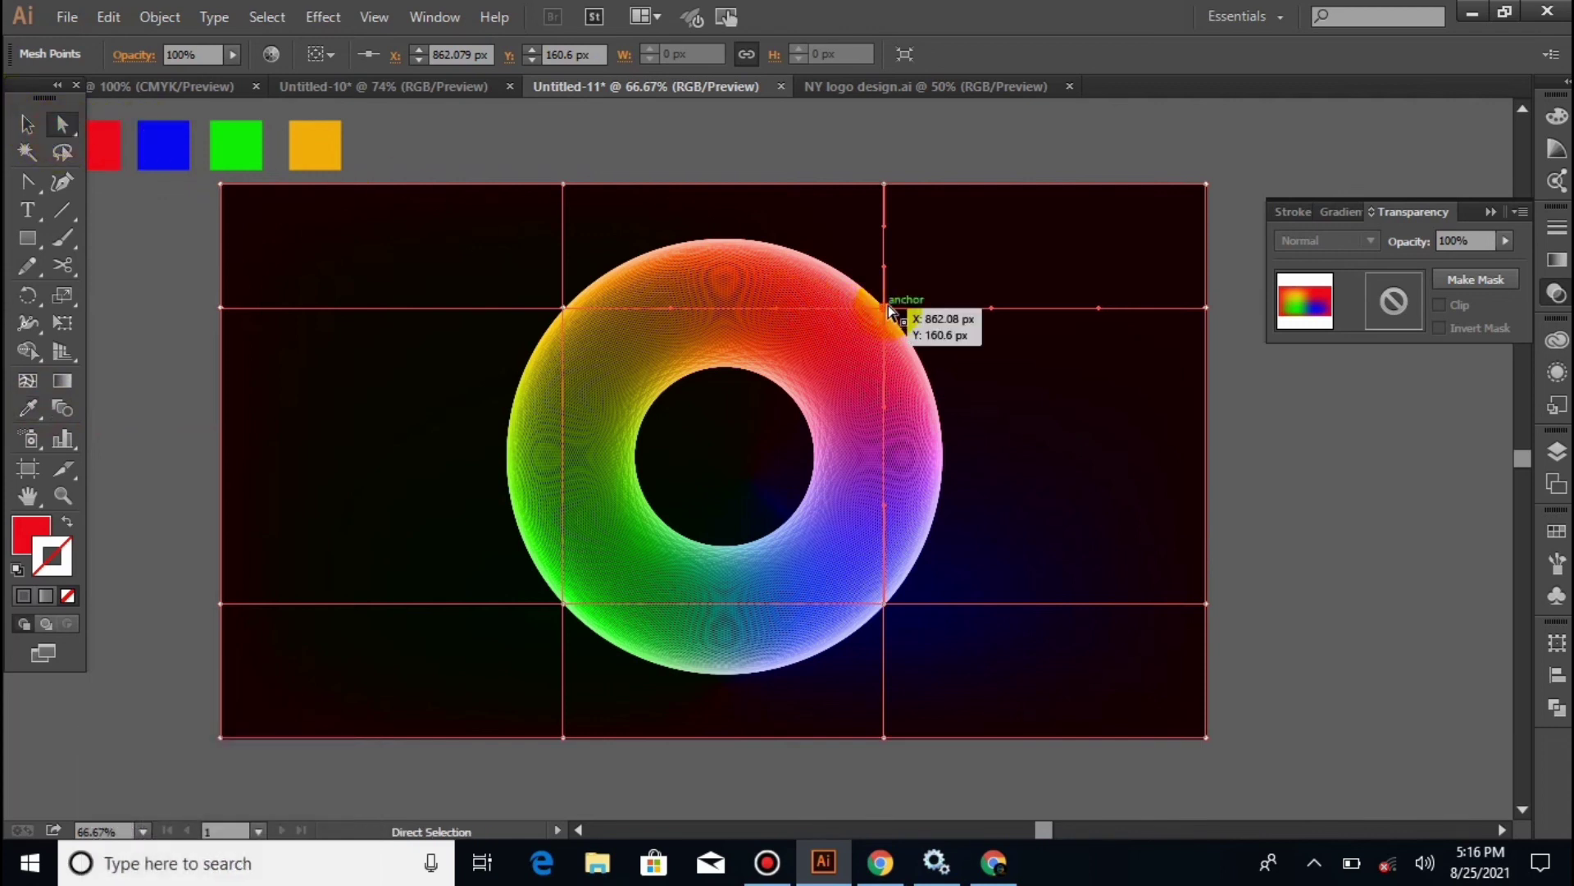
pyautogui.click(889, 160)
pyautogui.moveTo(886, 309); pyautogui.dragTo(923, 283)
pyautogui.moveTo(884, 603); pyautogui.dragTo(924, 621)
pyautogui.moveTo(563, 604); pyautogui.dragTo(518, 617)
pyautogui.moveTo(566, 315); pyautogui.dragTo(521, 285)
pyautogui.moveTo(922, 282)
pyautogui.mouseDown()
pyautogui.moveTo(935, 281)
pyautogui.moveTo(922, 281)
pyautogui.mouseUp()
pyautogui.moveTo(932, 627); pyautogui.dragTo(919, 623)
pyautogui.click(519, 617)
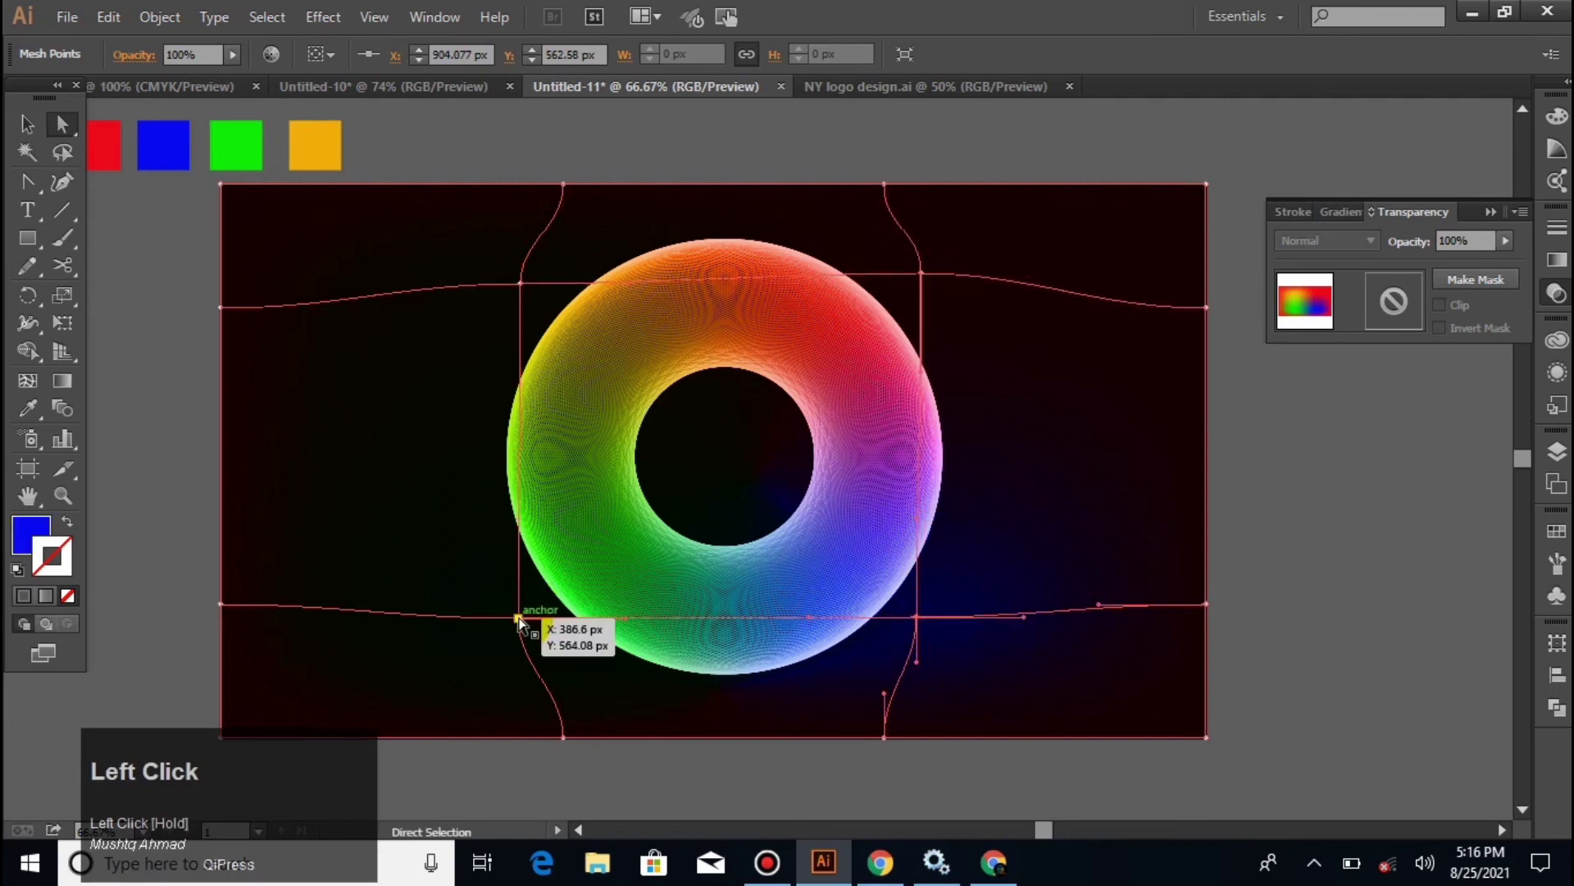
pyautogui.click(1257, 464)
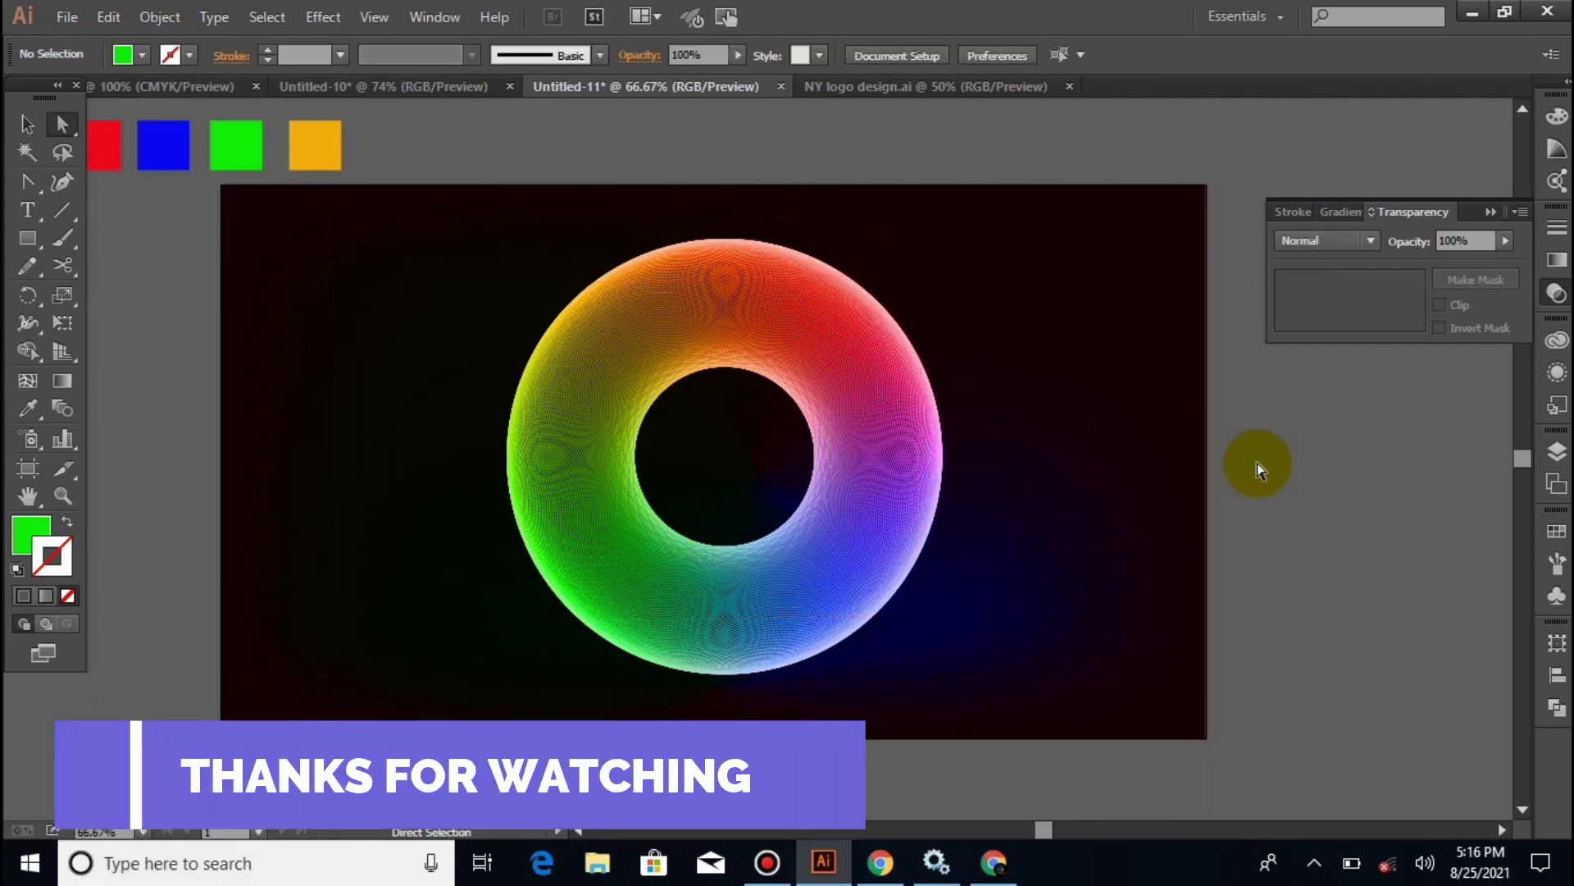
# Step: Examine the coloured ring's line detail up close and the whole design on its artboard
pyautogui.hotkey('ctrl', '+')
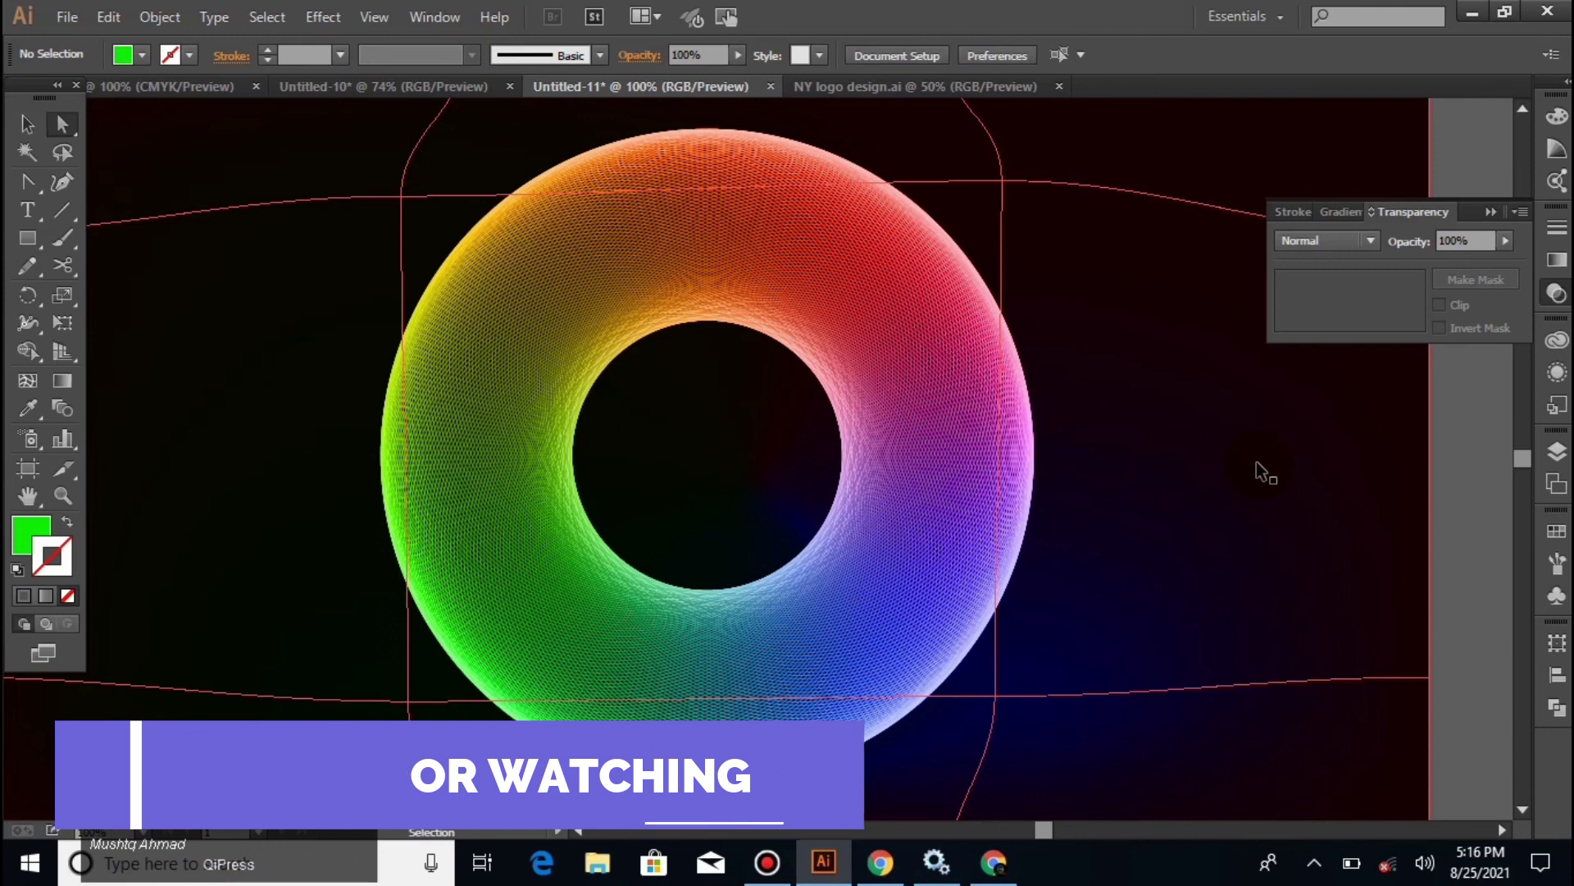
pyautogui.hotkey('ctrl', '=')
pyautogui.hotkey('ctrl', '-')
pyautogui.hotkey('ctrl', '-')
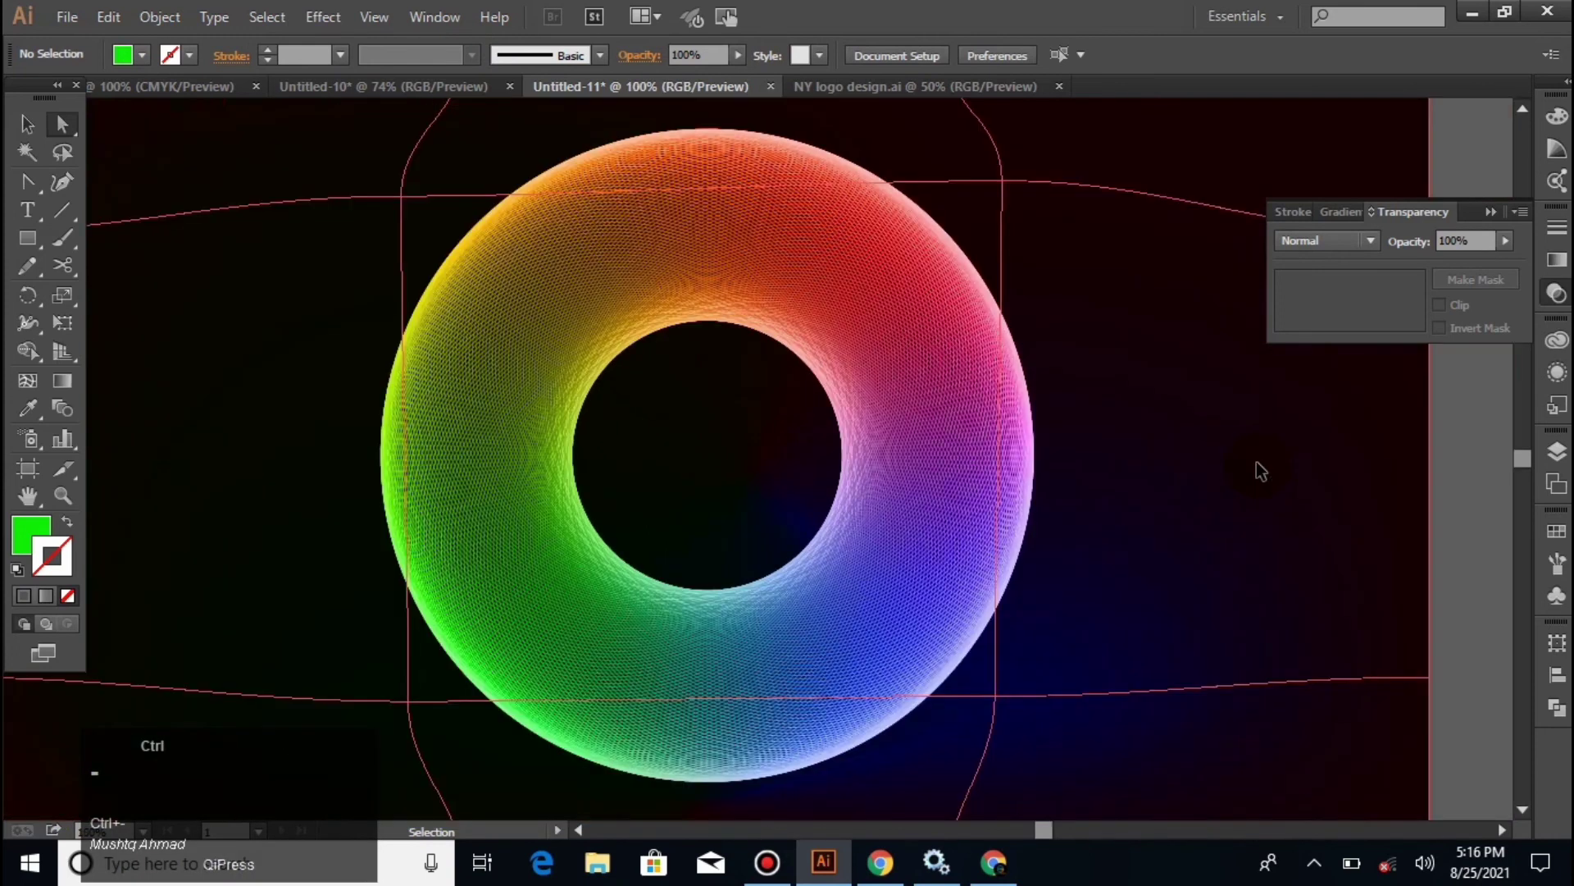
pyautogui.hotkey('ctrl', '-')
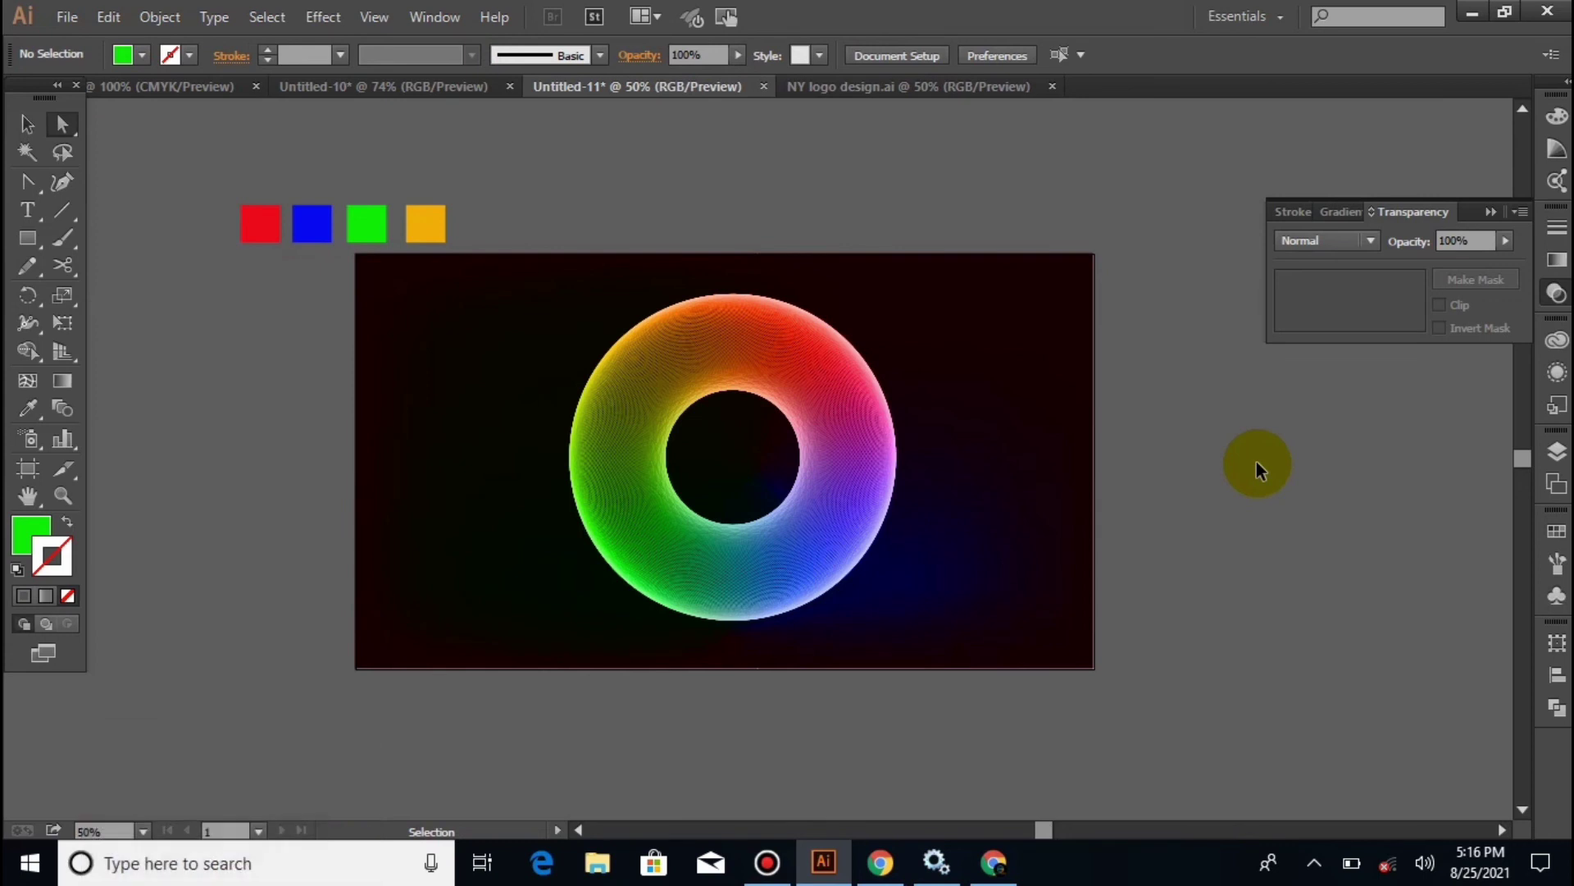
pyautogui.hotkey('ctrl', '=')
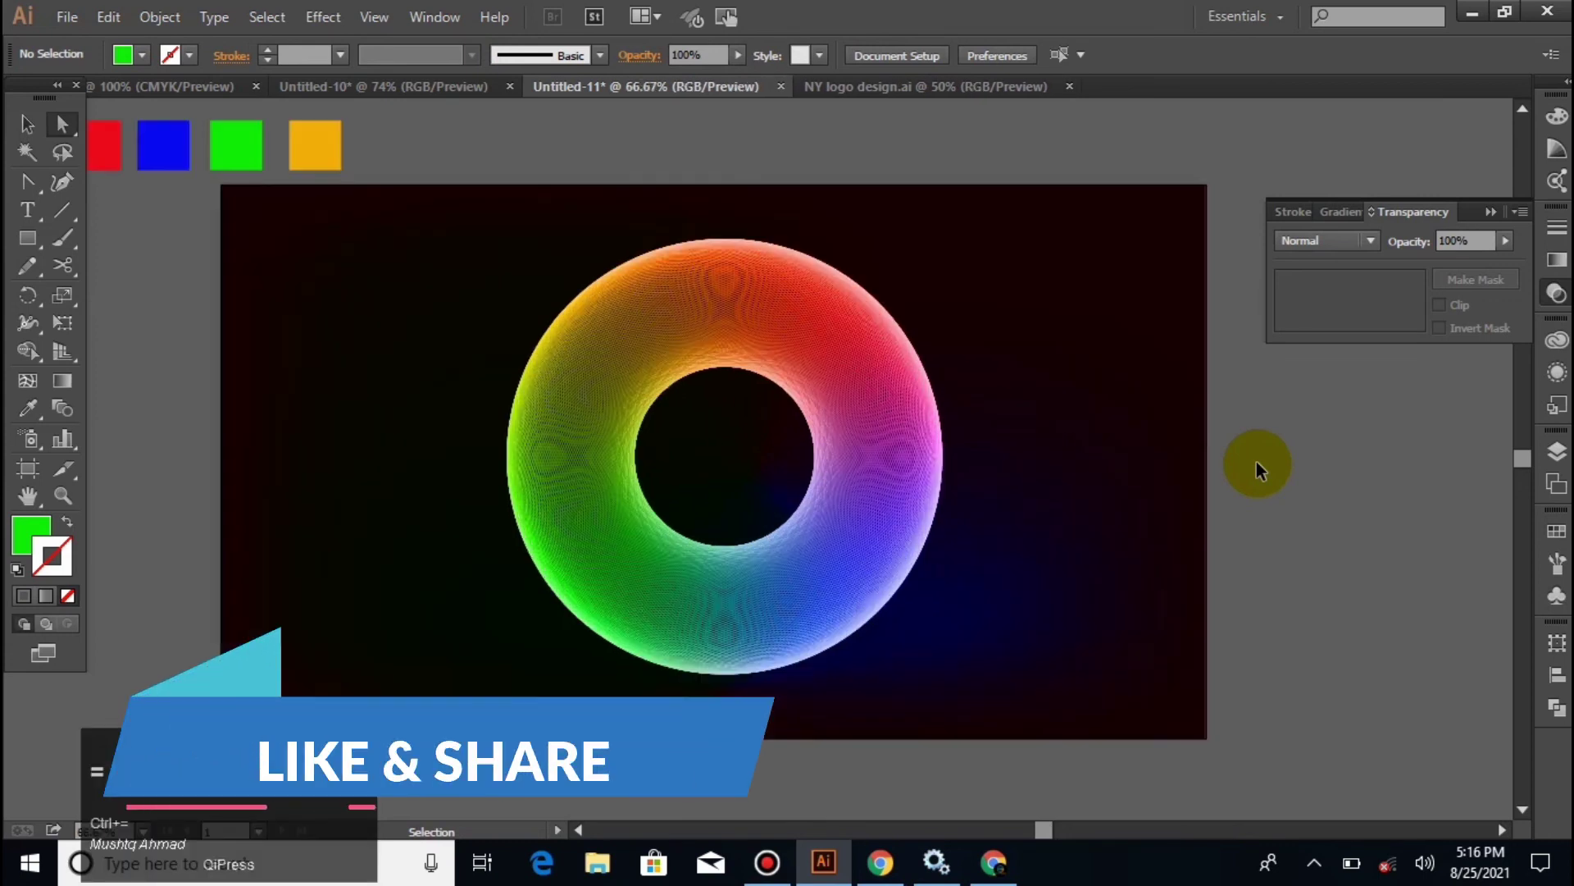
pyautogui.hotkey('ctrl', '=')
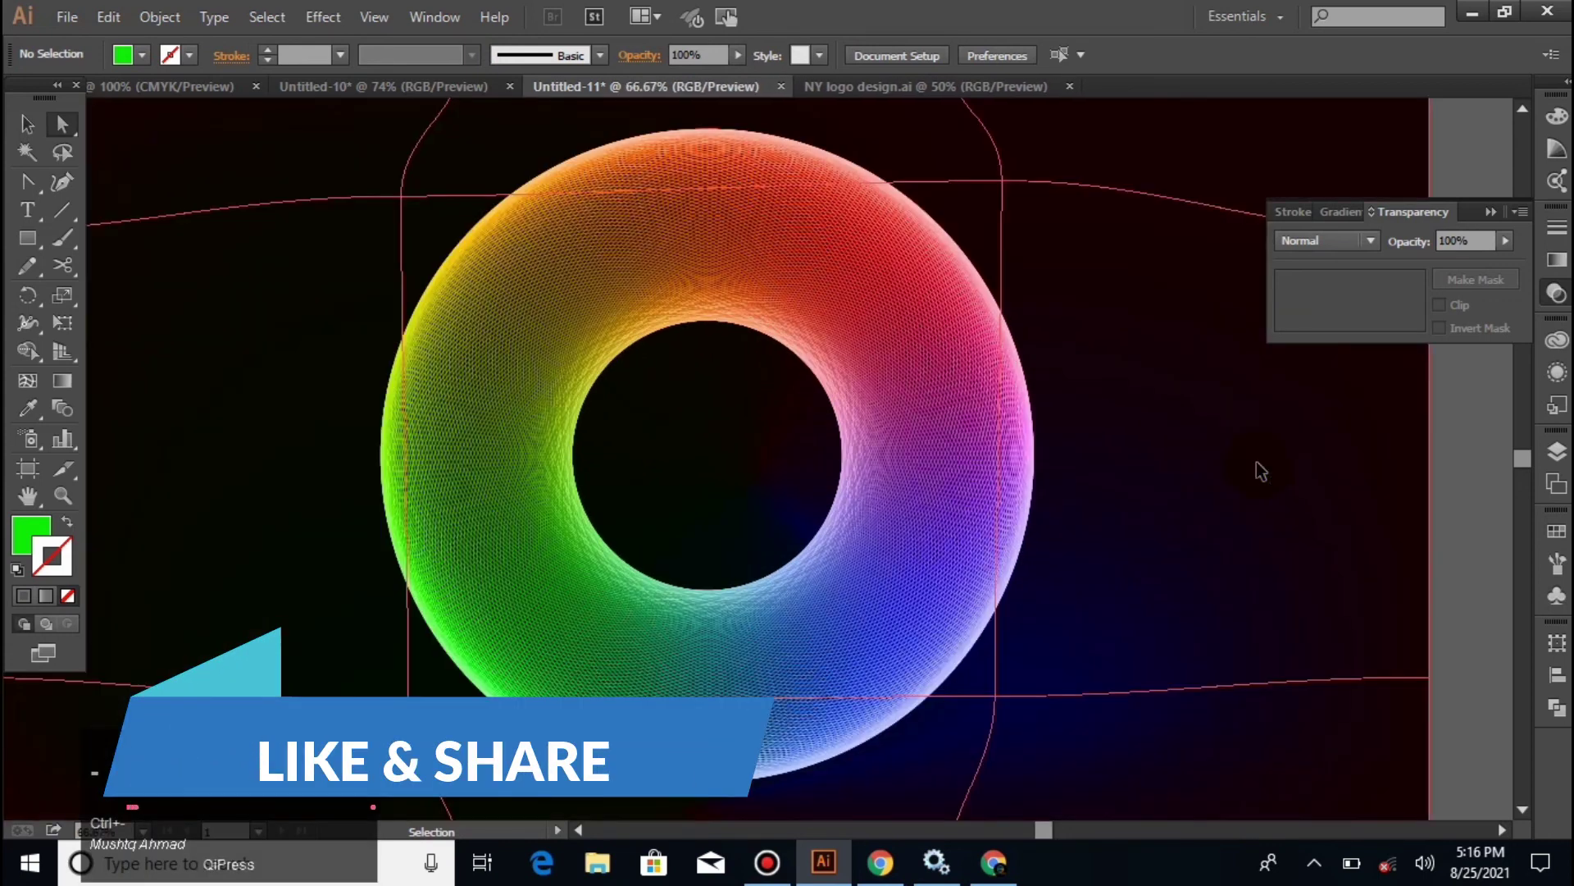